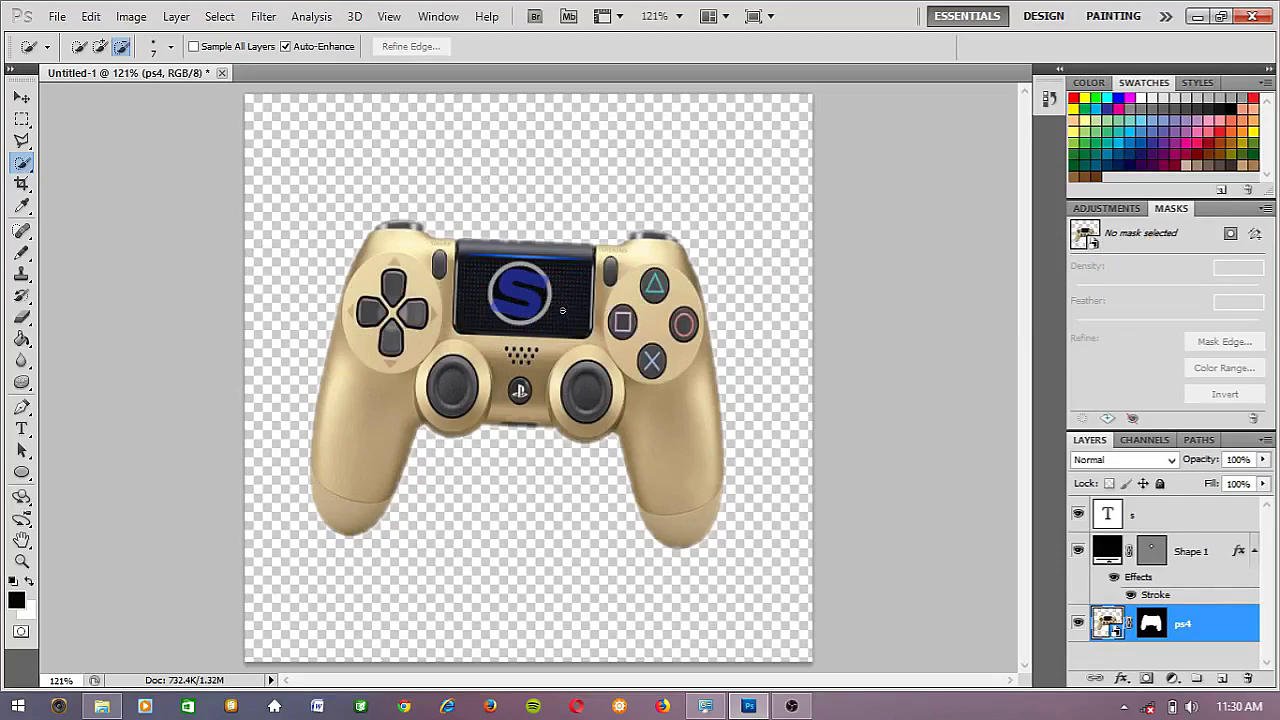
Create a new 500 × 500 pixel RGB document with transparent background contents
{"action": "left_click", "coordinate": [56, 18]}
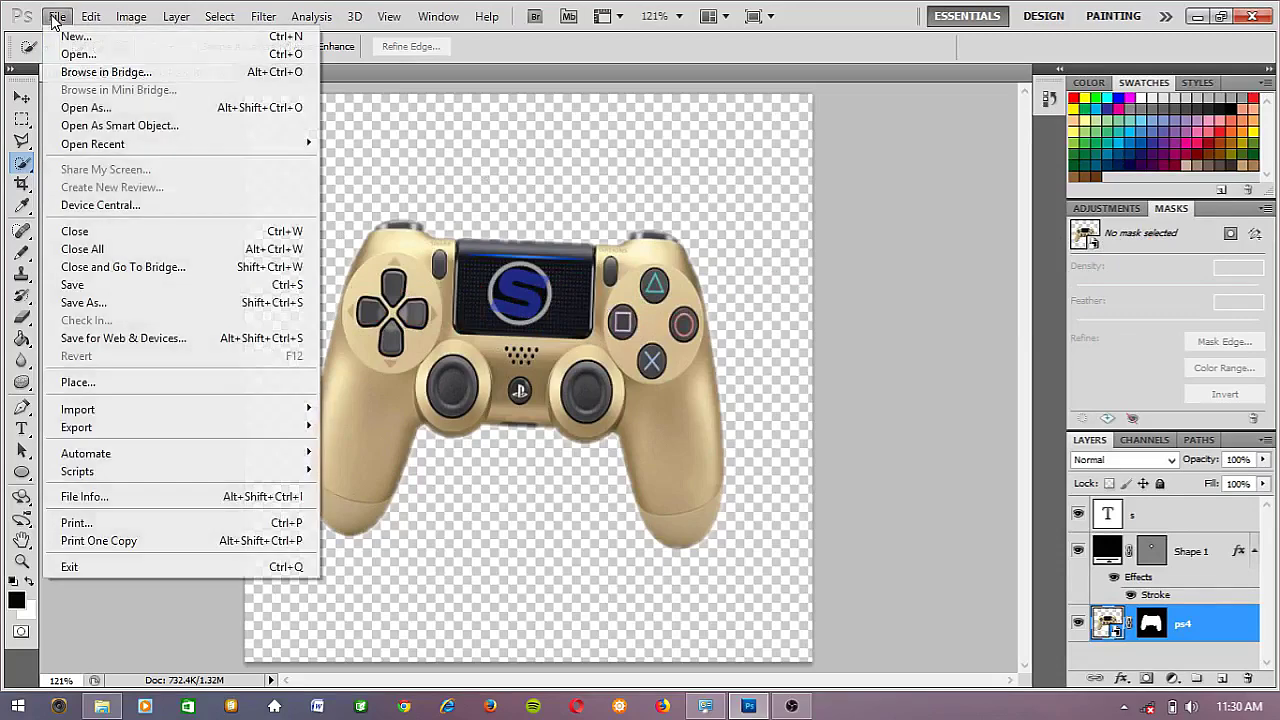
{"action": "left_click", "coordinate": [72, 36]}
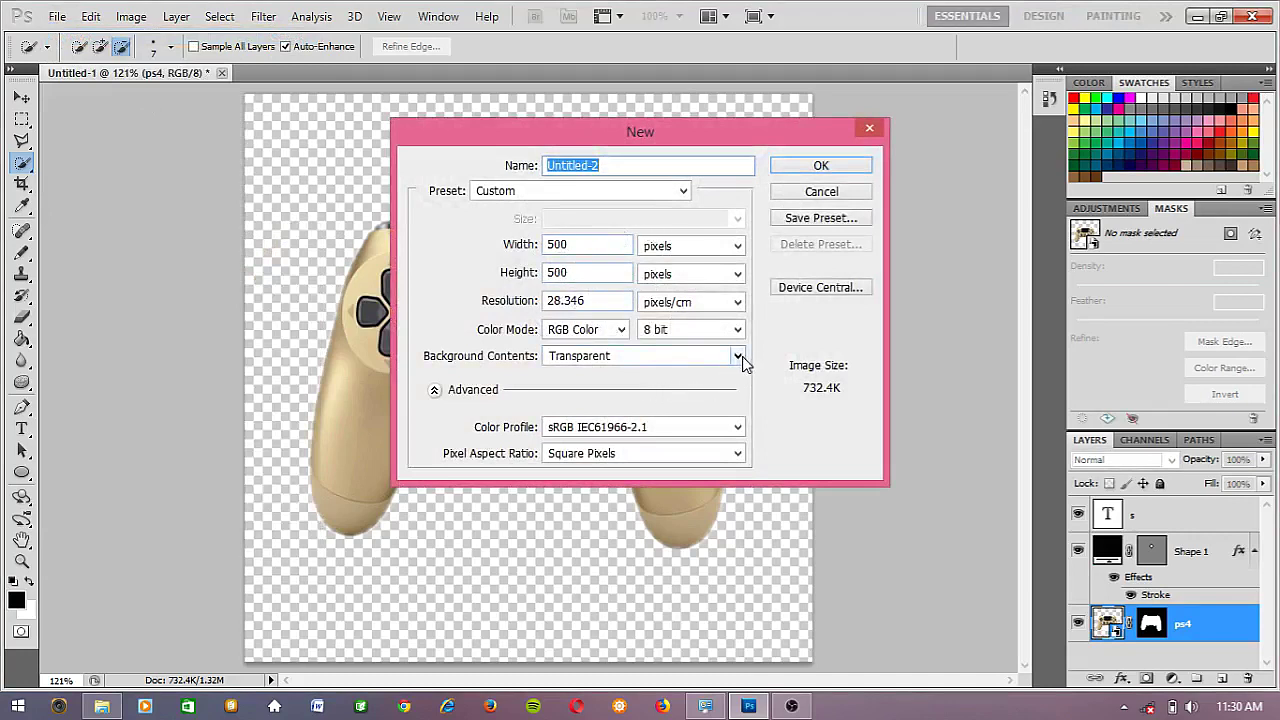
{"action": "left_click", "coordinate": [830, 168]}
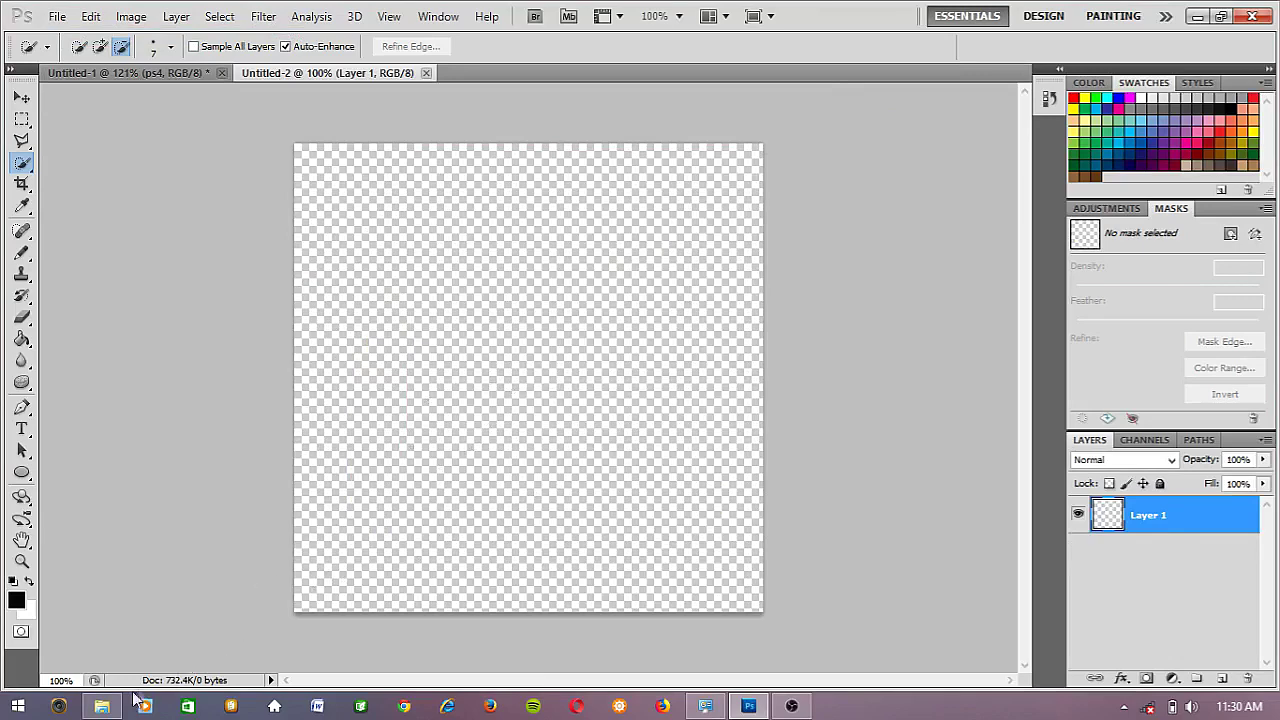
Place the ps4 controller image from the file folder into the new document at 100% scale
{"action": "left_click", "coordinate": [101, 706]}
{"action": "left_click_drag", "start_coordinate": [294, 394], "coordinate": [452, 405]}
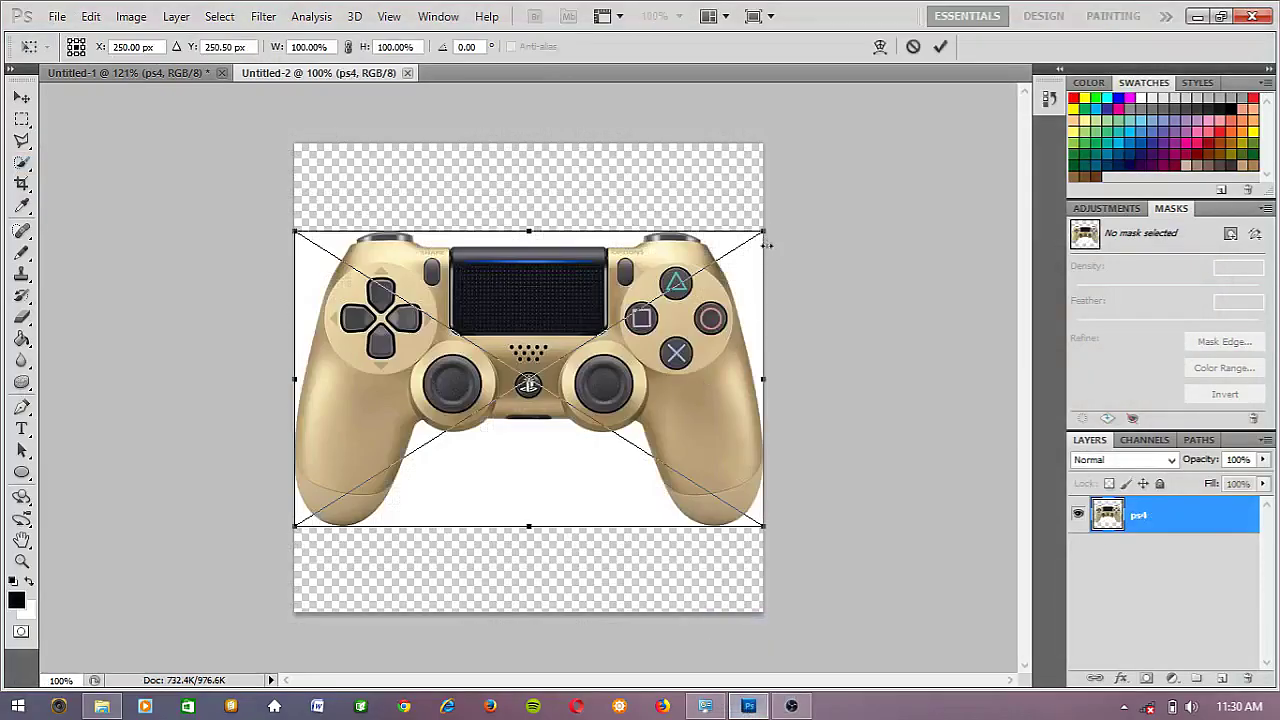
{"action": "left_click", "coordinate": [944, 46]}
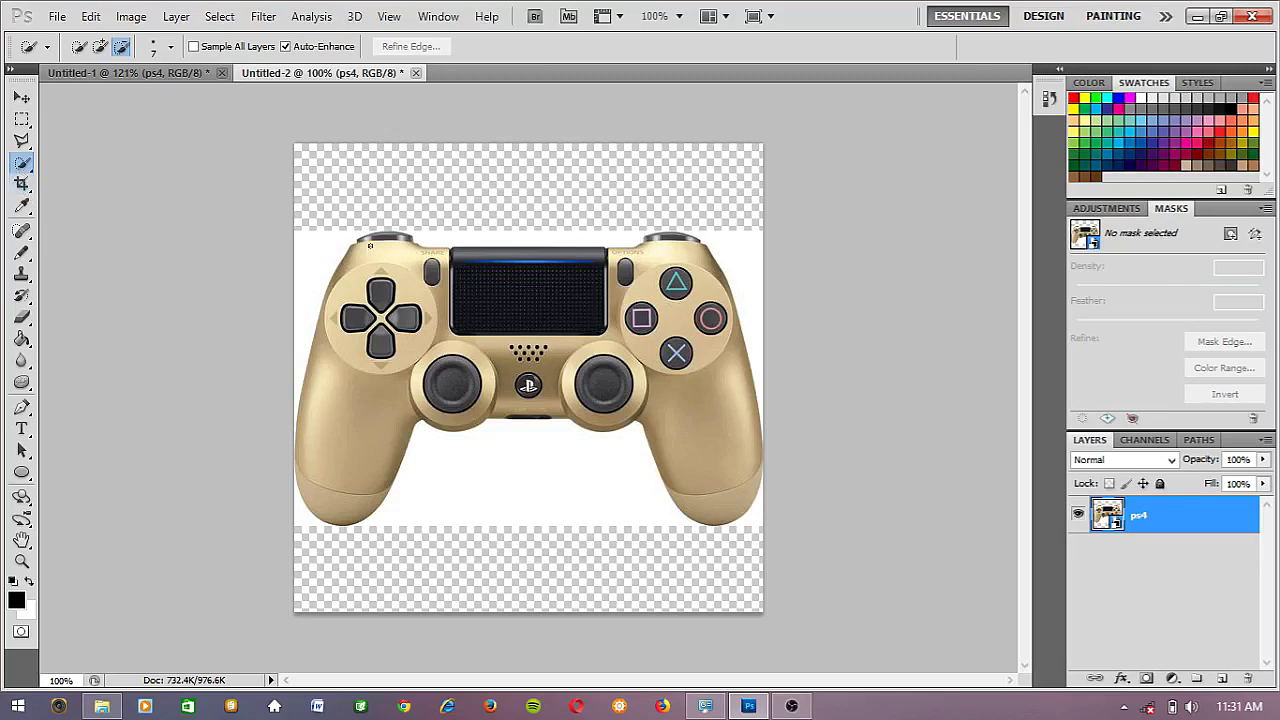
Select the whole gold controller with the Quick Selection tool in add mode, leaving its edge unrefined
{"action": "left_click", "coordinate": [100, 46]}
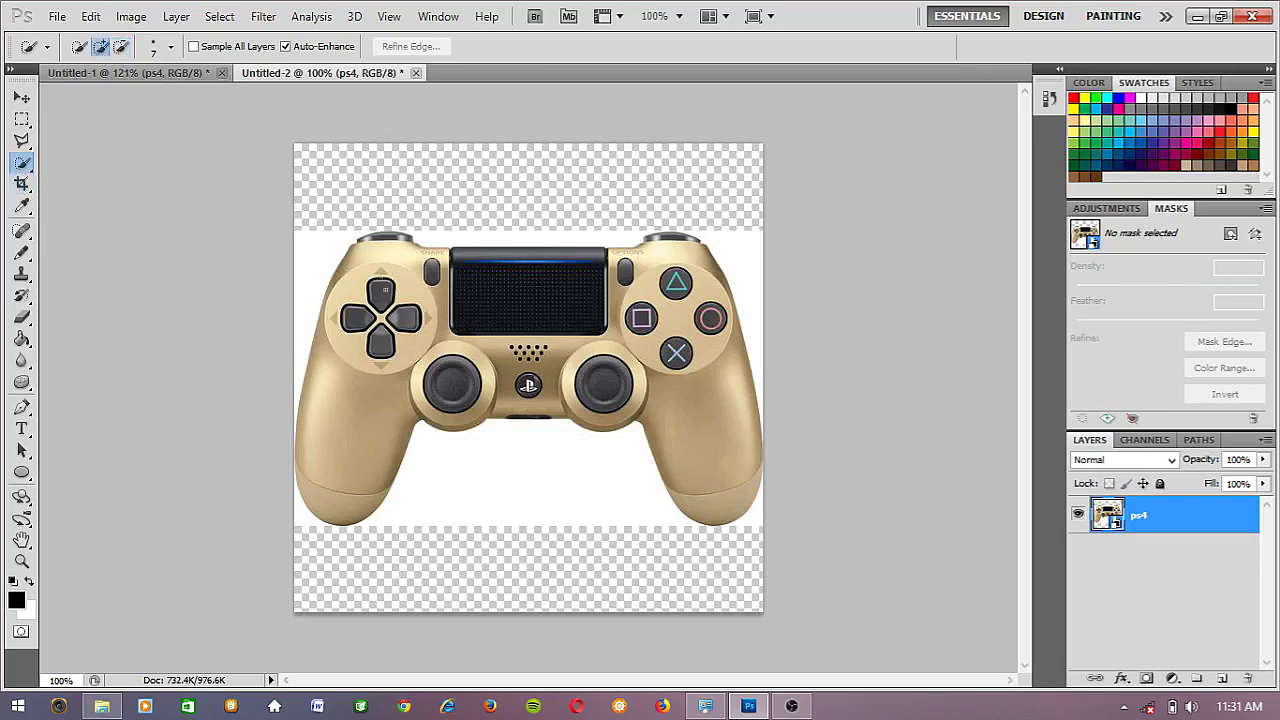
{"action": "mouse_move", "coordinate": [400, 318]}
{"action": "left_mouse_down"}
{"action": "mouse_move", "coordinate": [410, 385]}
{"action": "mouse_move", "coordinate": [440, 340]}
{"action": "mouse_move", "coordinate": [475, 365]}
{"action": "mouse_move", "coordinate": [560, 345]}
{"action": "mouse_move", "coordinate": [690, 365]}
{"action": "mouse_move", "coordinate": [693, 398]}
{"action": "mouse_move", "coordinate": [640, 318]}
{"action": "left_mouse_up"}
{"action": "mouse_move", "coordinate": [537, 345]}
{"action": "left_mouse_down"}
{"action": "mouse_move", "coordinate": [536, 257]}
{"action": "mouse_move", "coordinate": [485, 258]}
{"action": "left_mouse_up"}
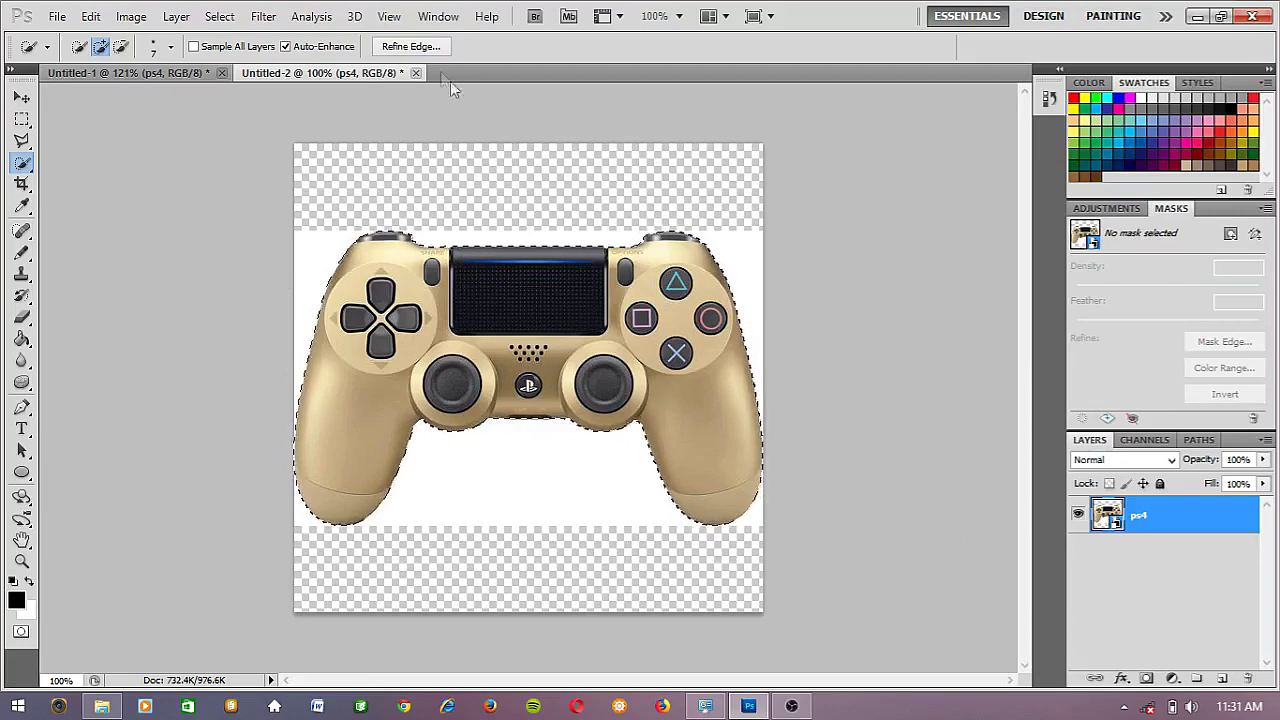
{"action": "left_click", "coordinate": [428, 46]}
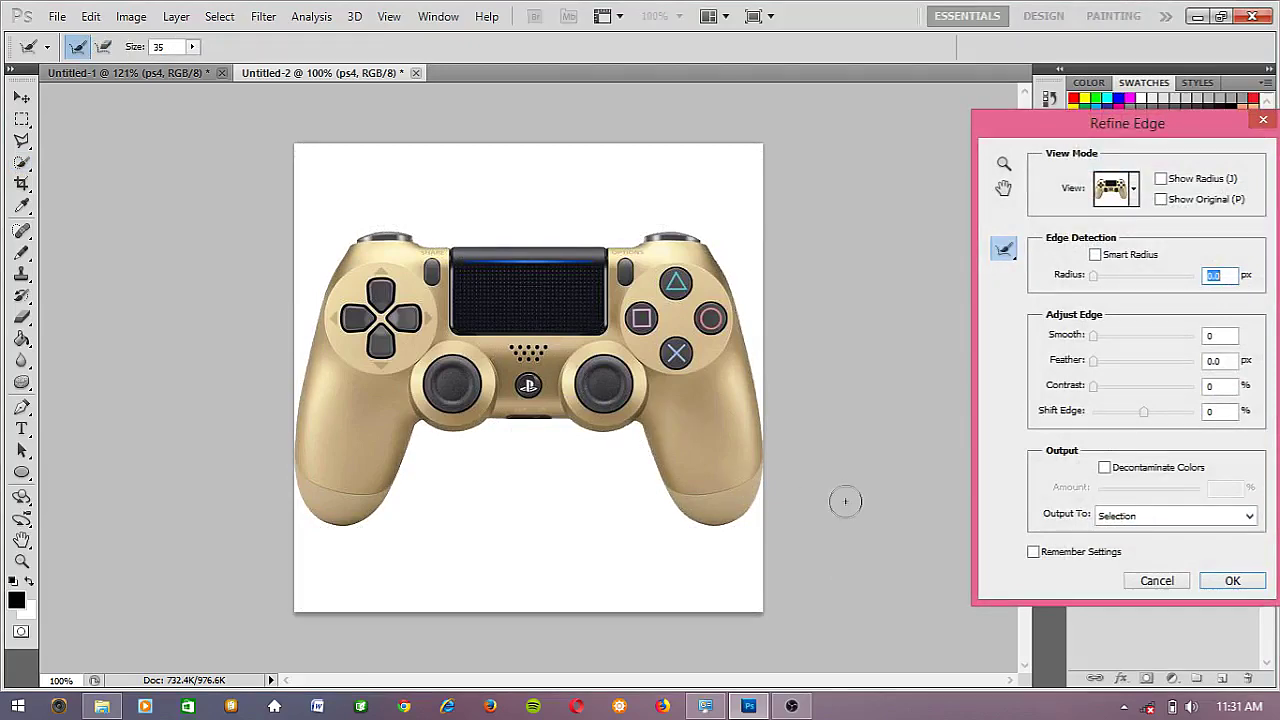
{"action": "left_click", "coordinate": [1156, 581]}
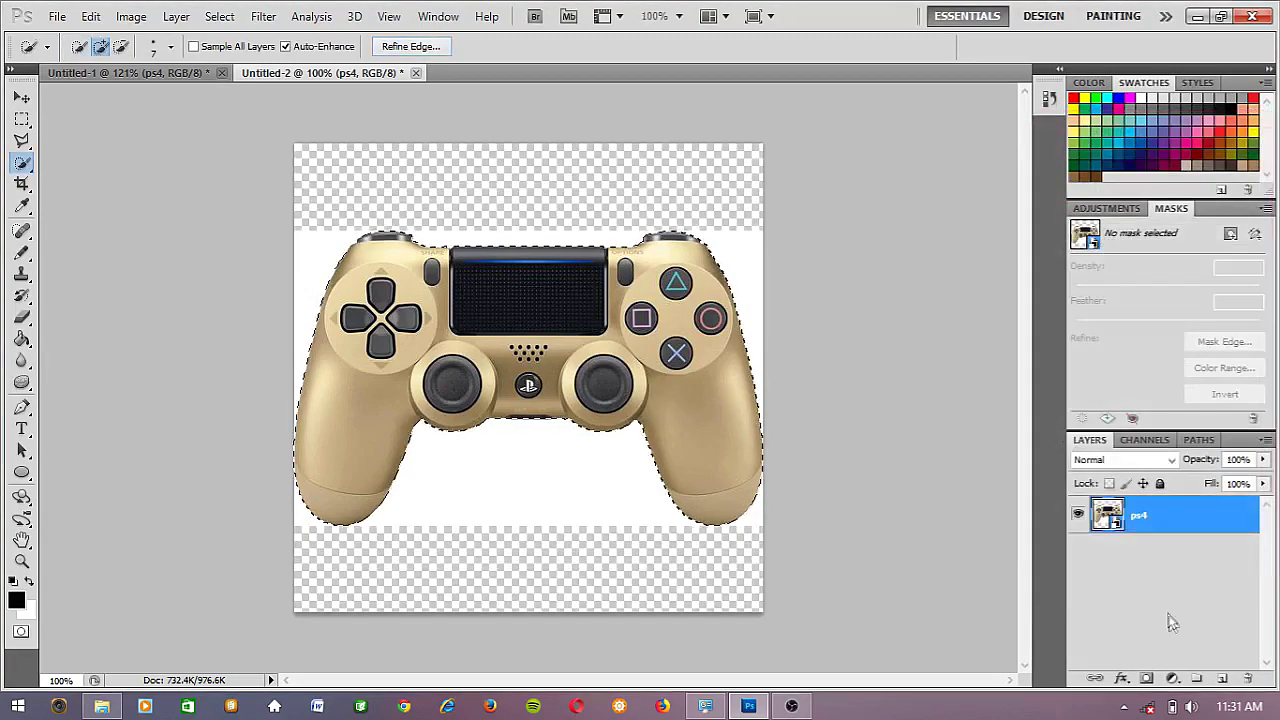
Add a layer mask to the ps4 layer from the selection to hide the white background around the controller
{"action": "left_click", "coordinate": [1147, 679]}
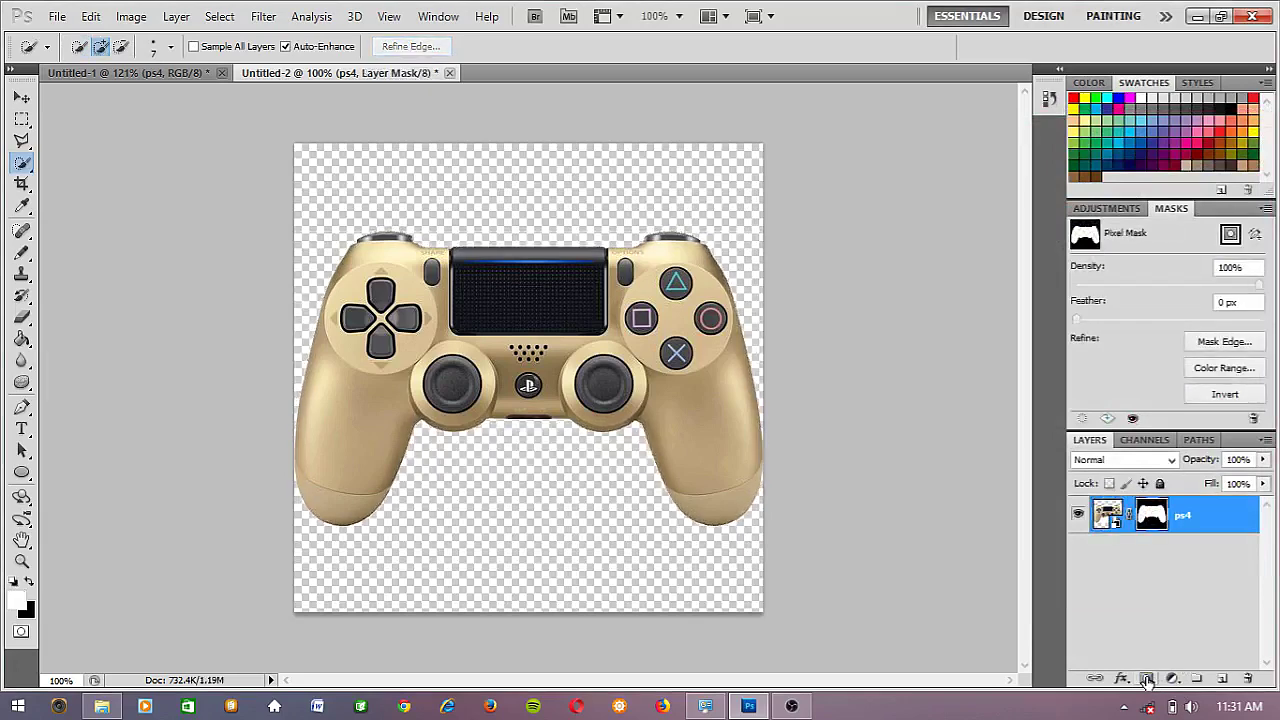
{"action": "right_click", "coordinate": [1152, 516]}
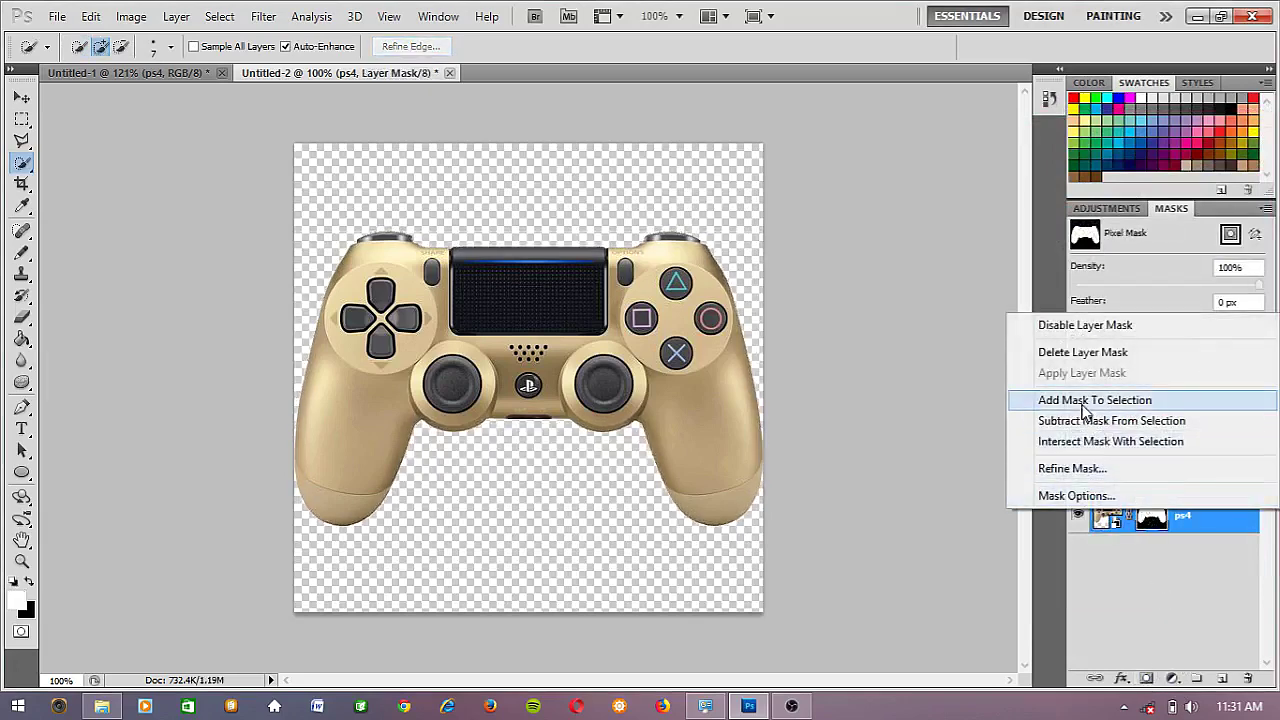
{"action": "left_click", "coordinate": [1133, 584]}
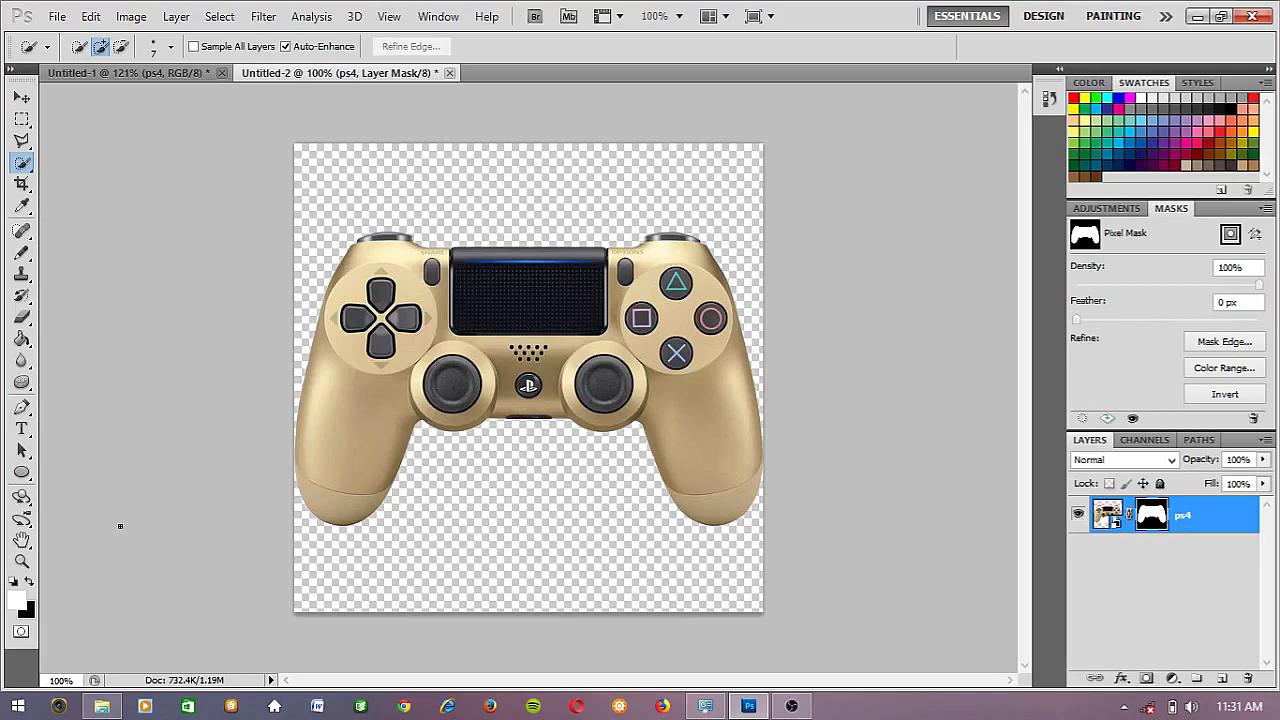
{"action": "left_click", "coordinate": [22, 430]}
{"action": "left_click", "coordinate": [435, 476]}
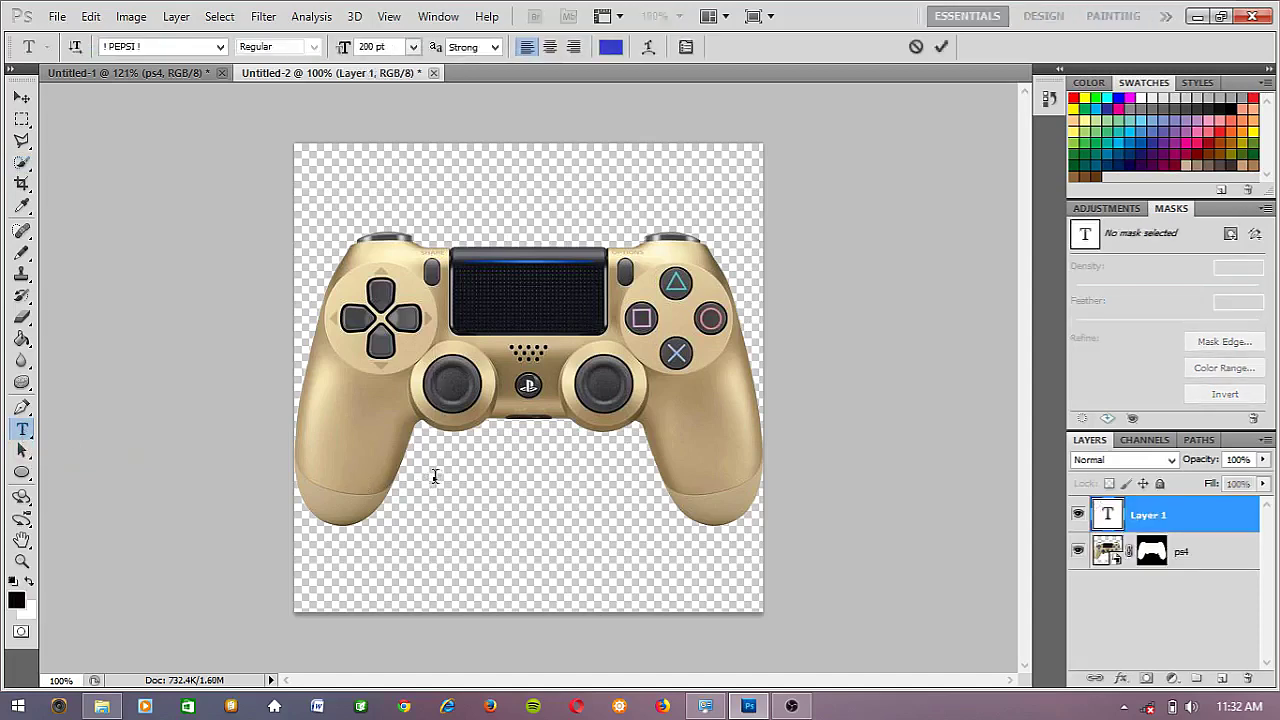
{"action": "type", "text": "S"}
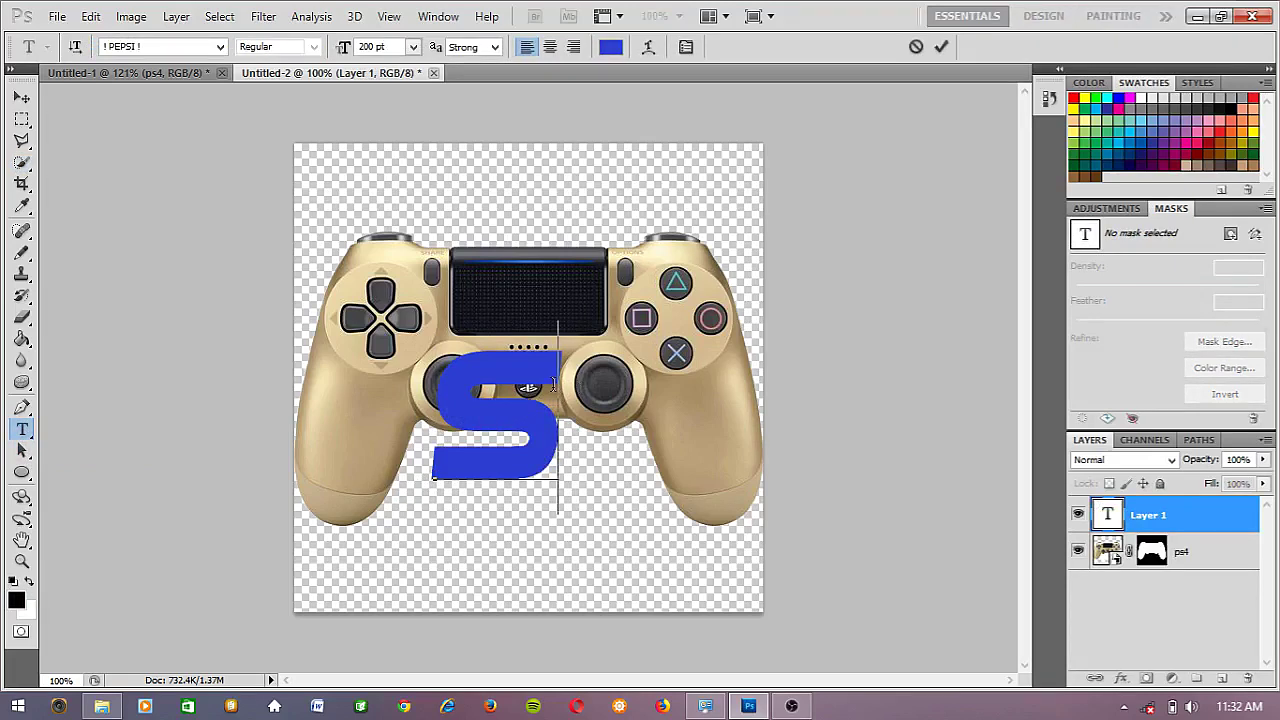
{"action": "type", "text": "AV"}
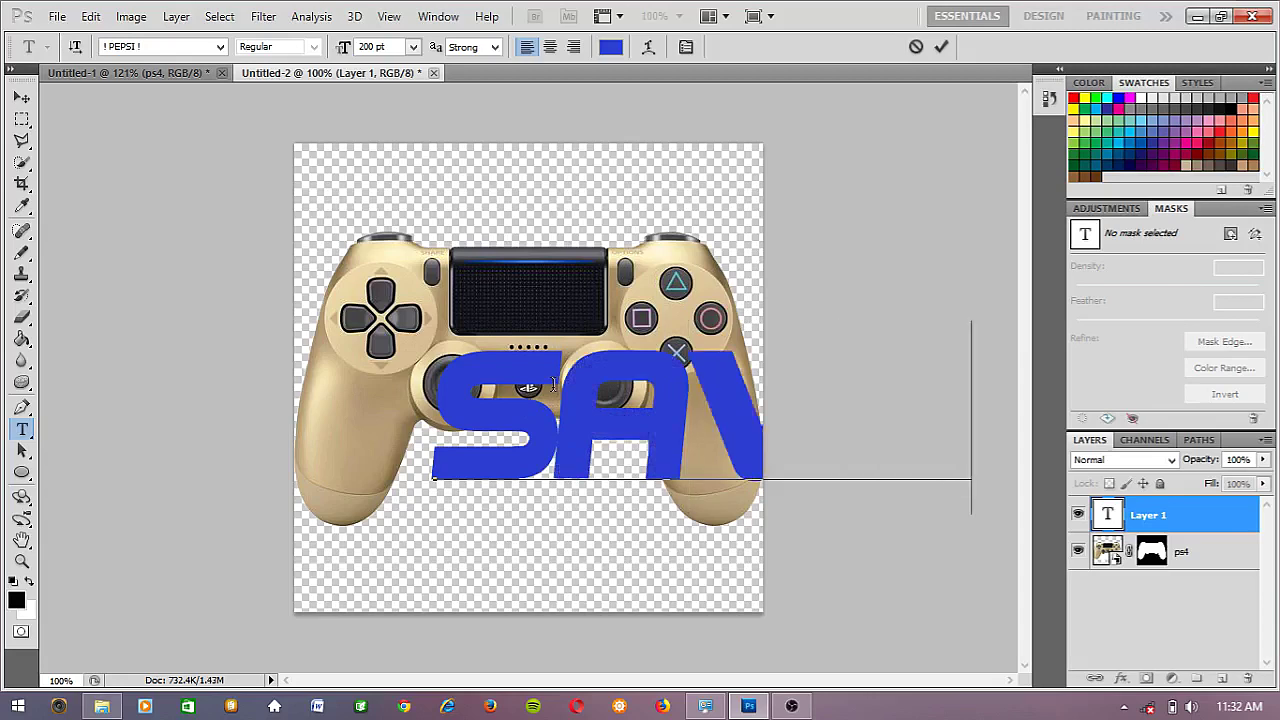
{"action": "key", "text": "ctrl"}
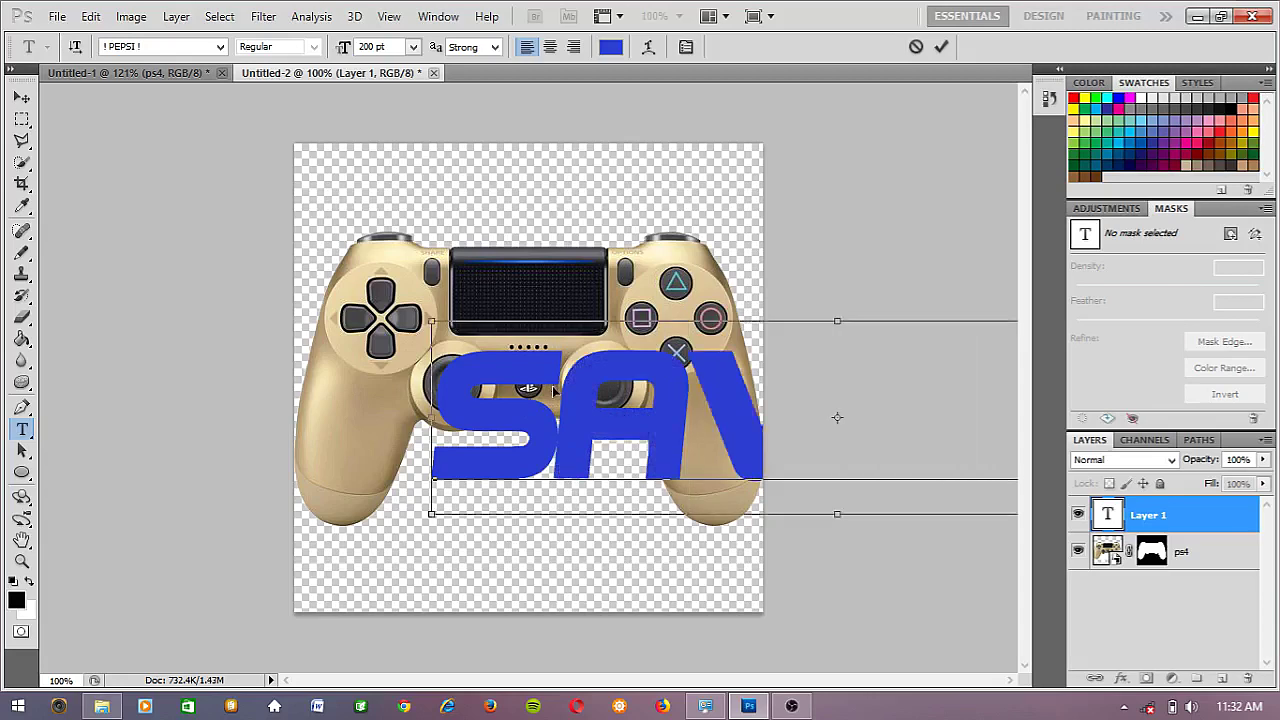
{"action": "key", "text": "ctrl+t"}
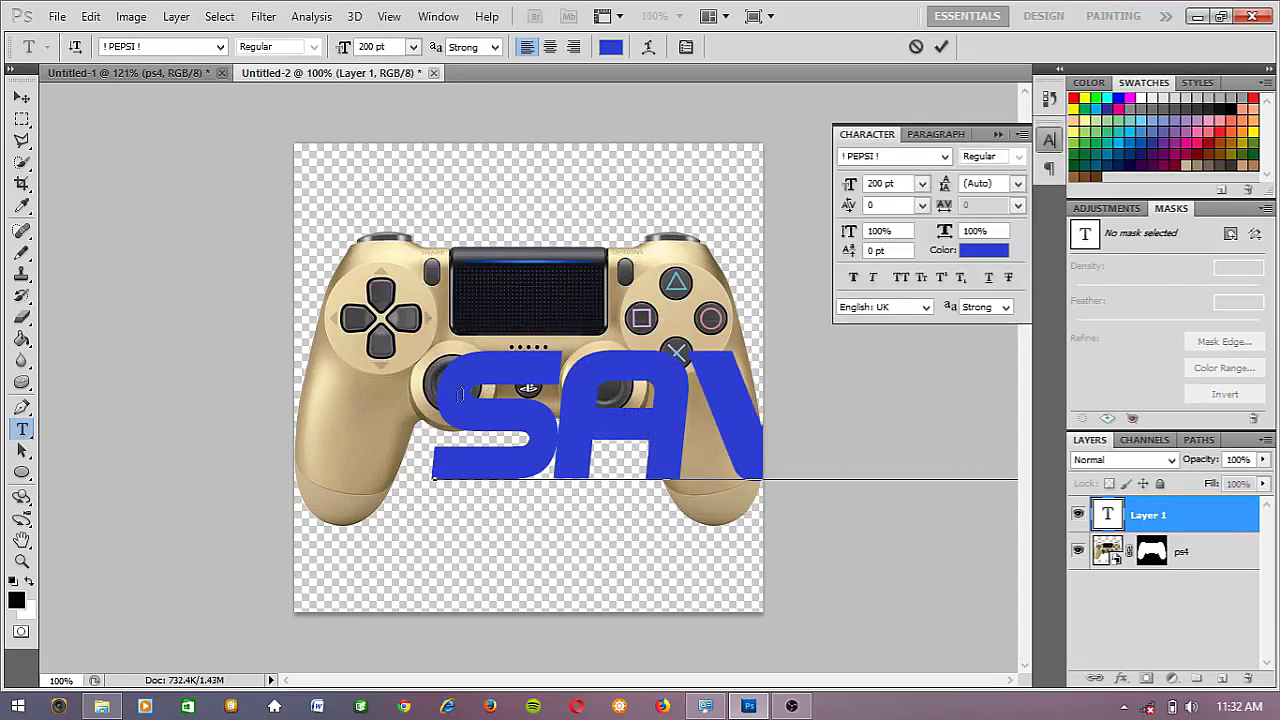
{"action": "left_click", "coordinate": [916, 46]}
{"action": "left_click", "coordinate": [998, 134]}
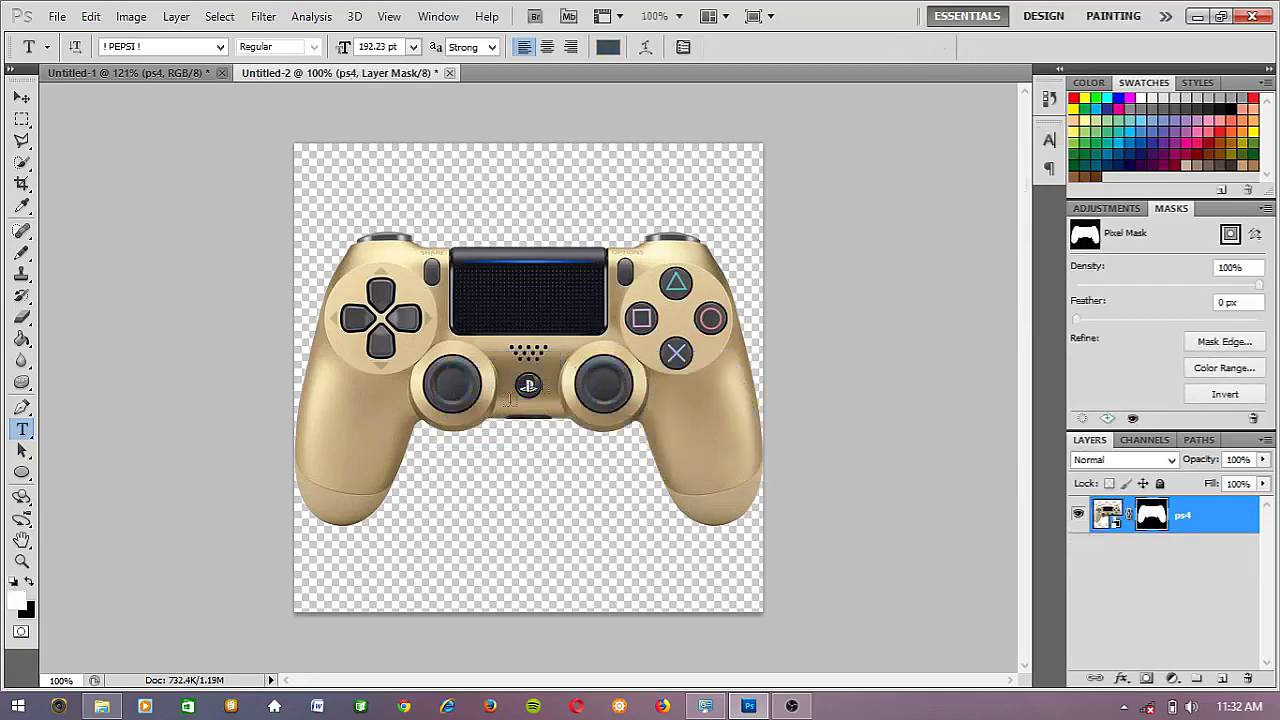
Add the text "SAVAGE" in blue at 48 pt on the controller's touchpad
{"action": "left_click", "coordinate": [466, 294]}
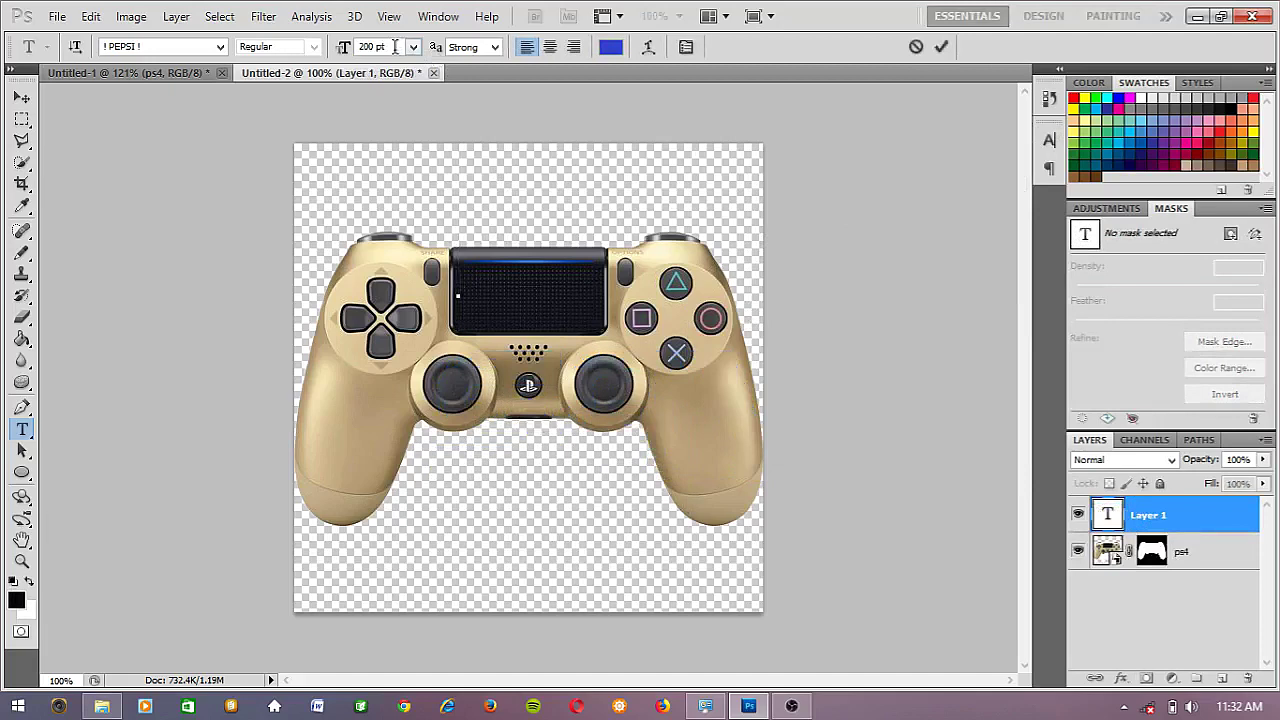
{"action": "type", "text": "48"}
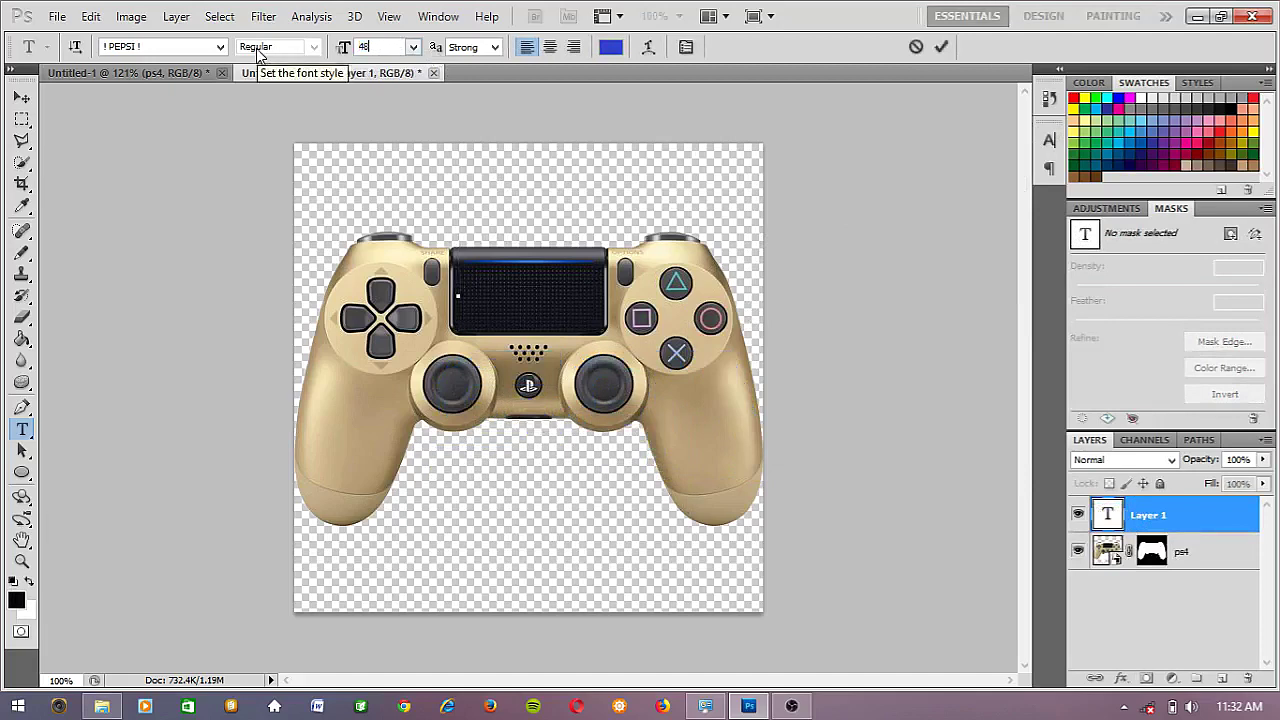
{"action": "key", "text": "Return"}
{"action": "type", "text": "SAVAGE"}
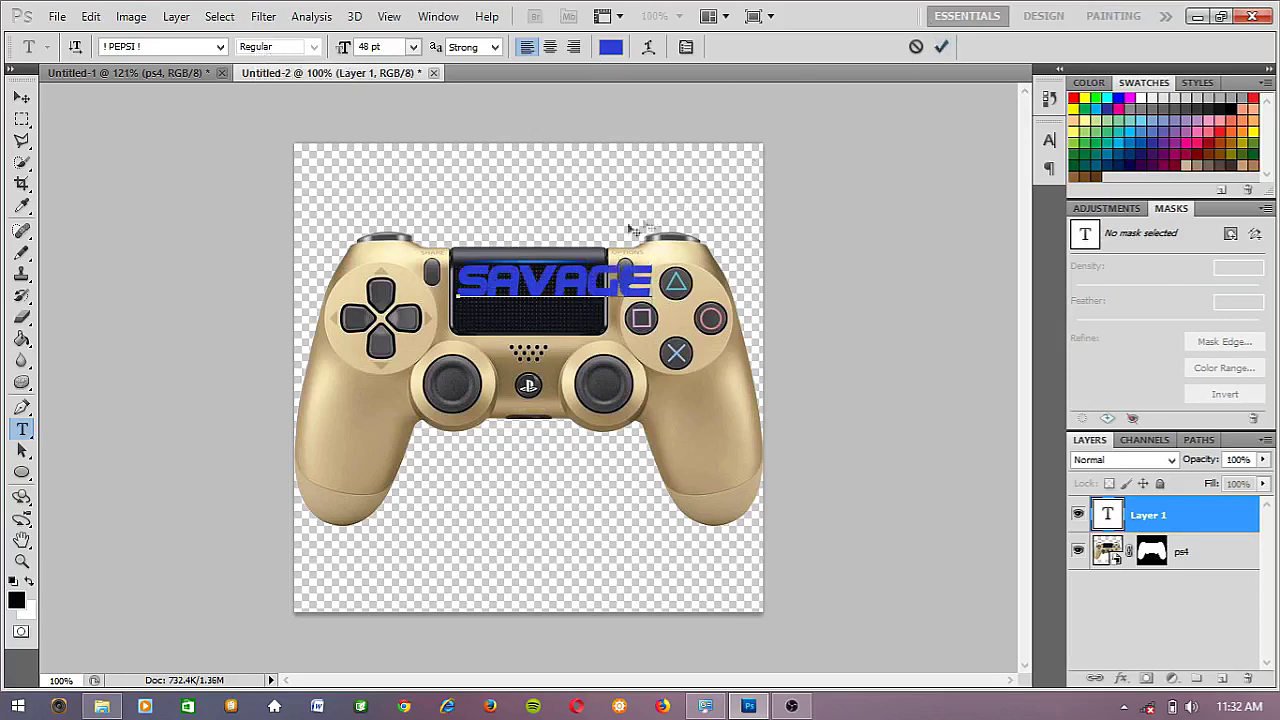
Scale the SAVAGE text down to fit within the touchpad, centre it there and commit the text
{"action": "key", "text": "ctrl"}
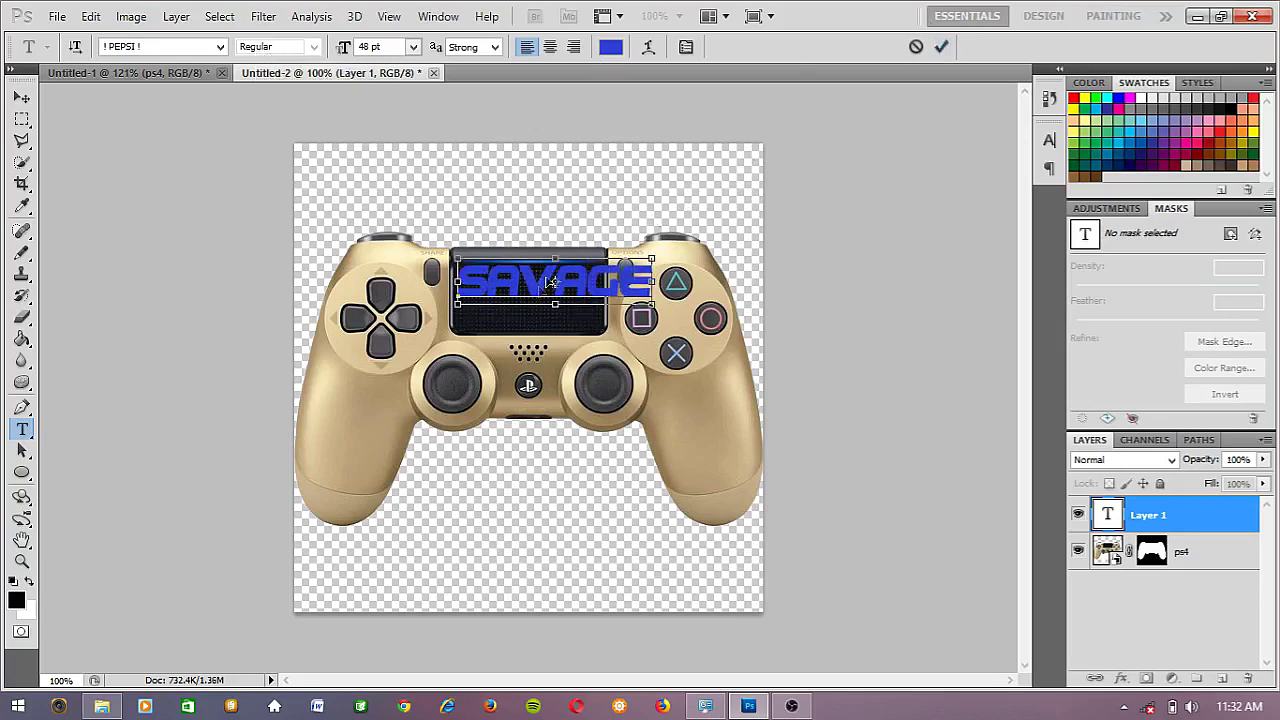
{"action": "key", "text": "ctrl+t"}
{"action": "key", "text": "ctrl"}
{"action": "key", "text": "ctrl+t"}
{"action": "left_click_drag", "start_coordinate": [652, 281], "coordinate": [562, 305]}
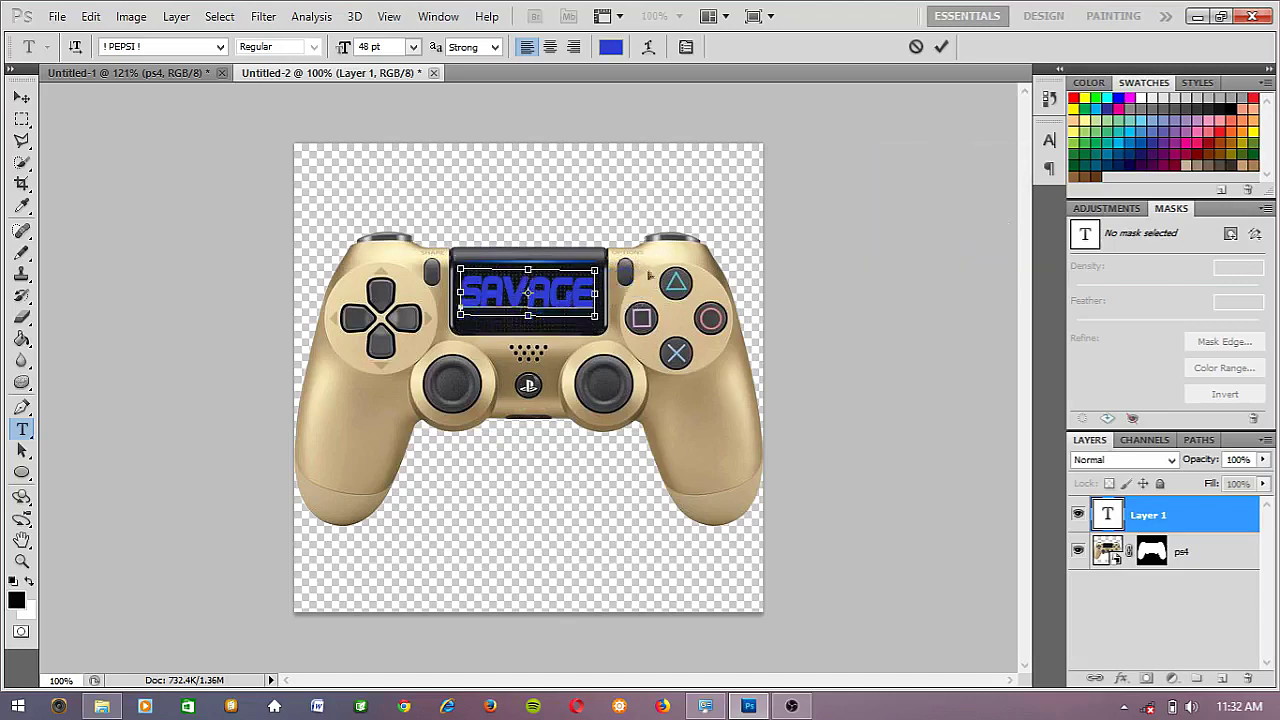
{"action": "left_click", "coordinate": [941, 47]}
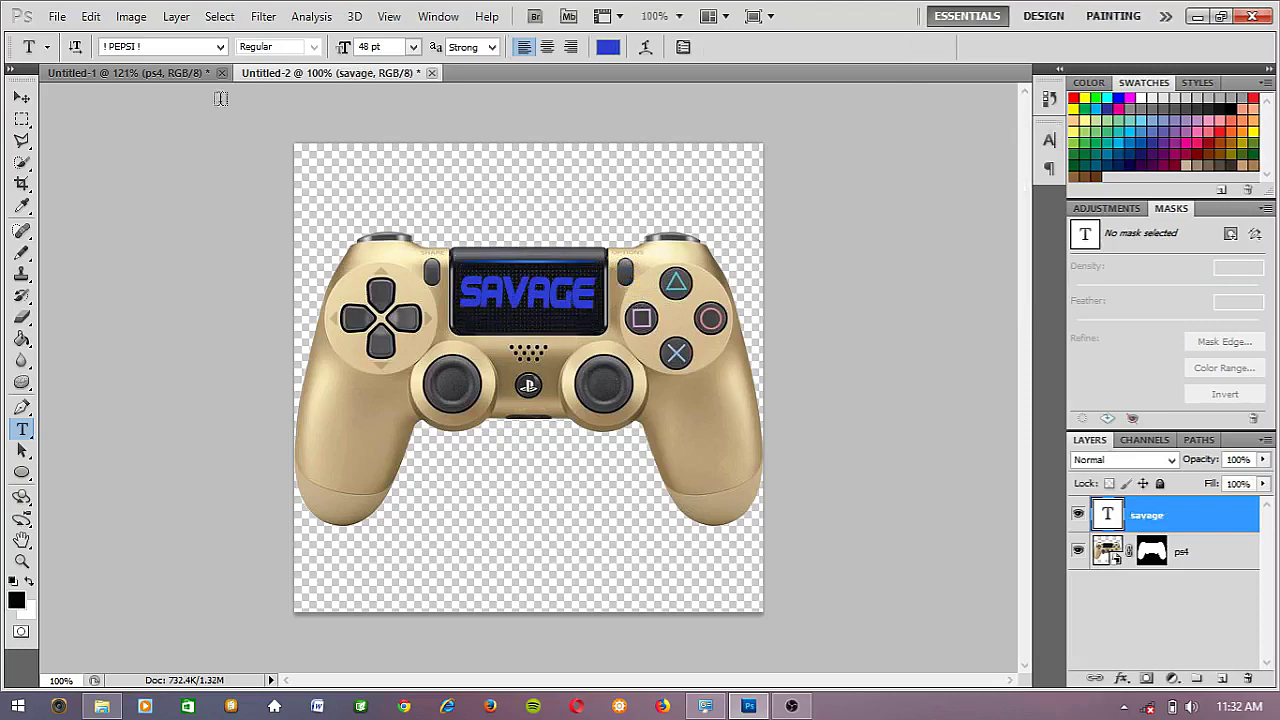
Transform the savage text layer to about 94% width and 90% height, keeping it centred on the touchpad
{"action": "left_click", "coordinate": [22, 97]}
{"action": "left_click", "coordinate": [240, 48]}
{"action": "left_click_drag", "start_coordinate": [597, 293], "coordinate": [593, 293]}
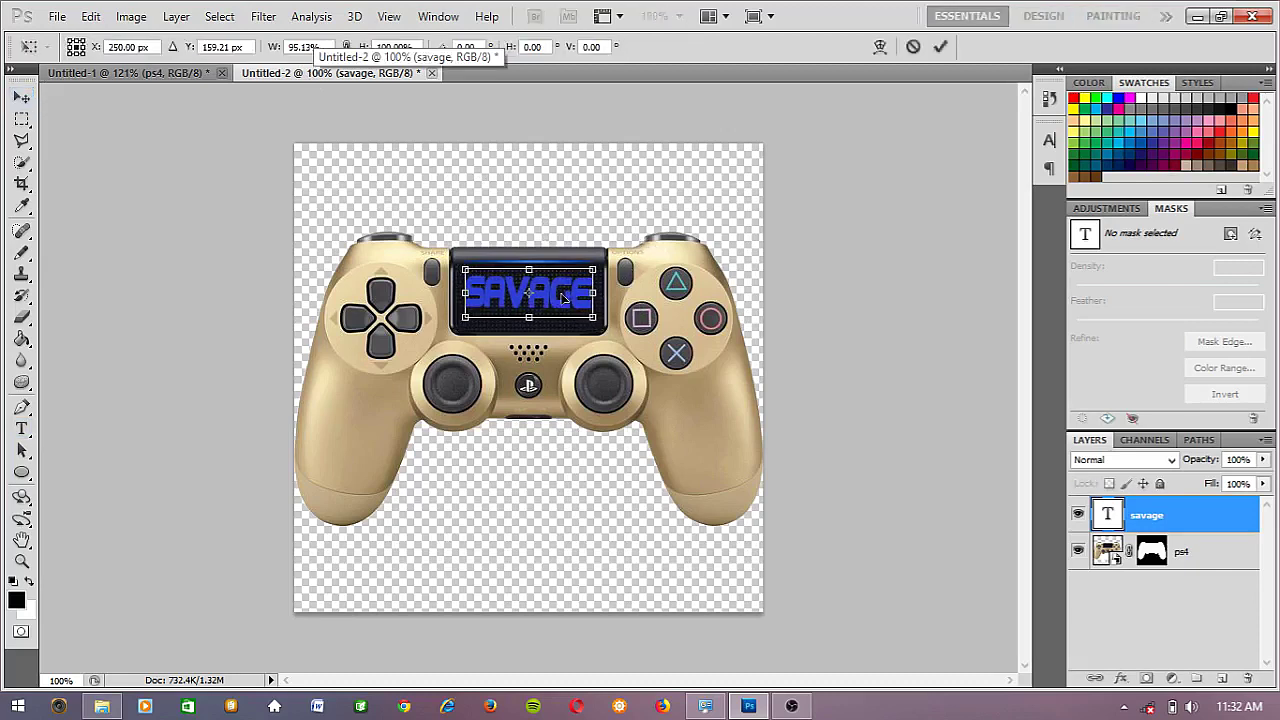
{"action": "left_click_drag", "start_coordinate": [593, 269], "coordinate": [594, 272]}
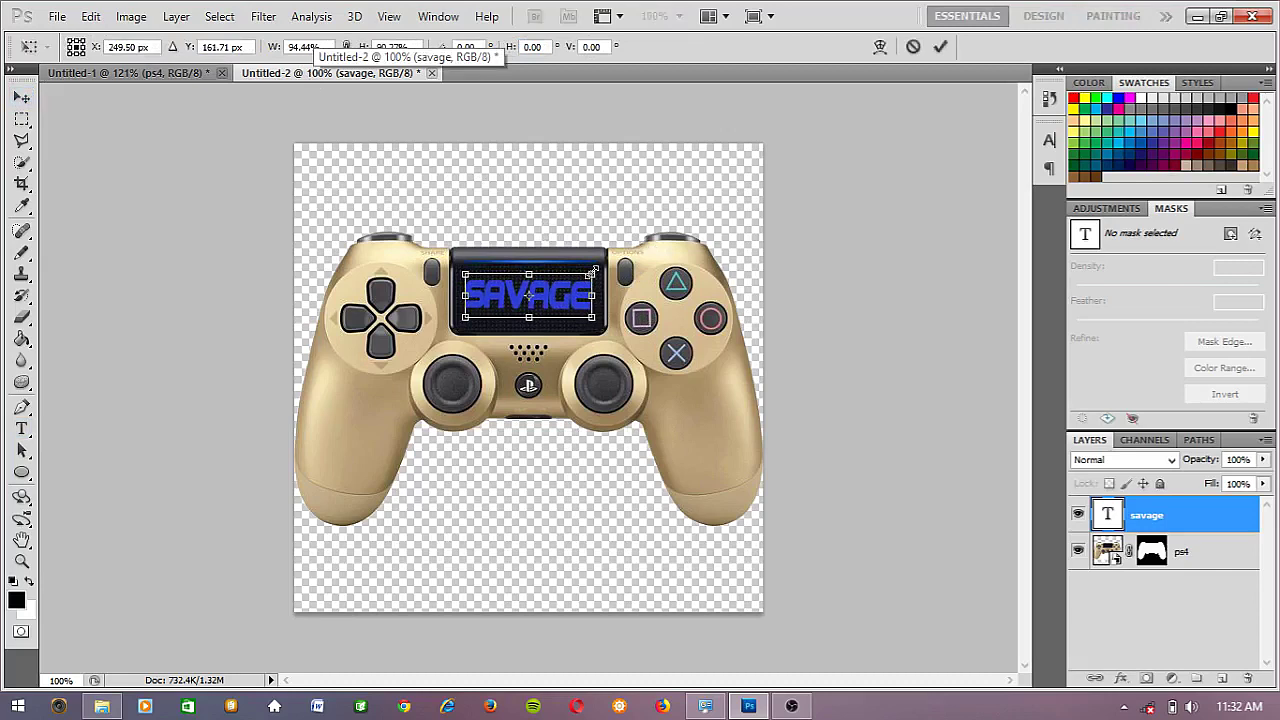
{"action": "left_click", "coordinate": [940, 47]}
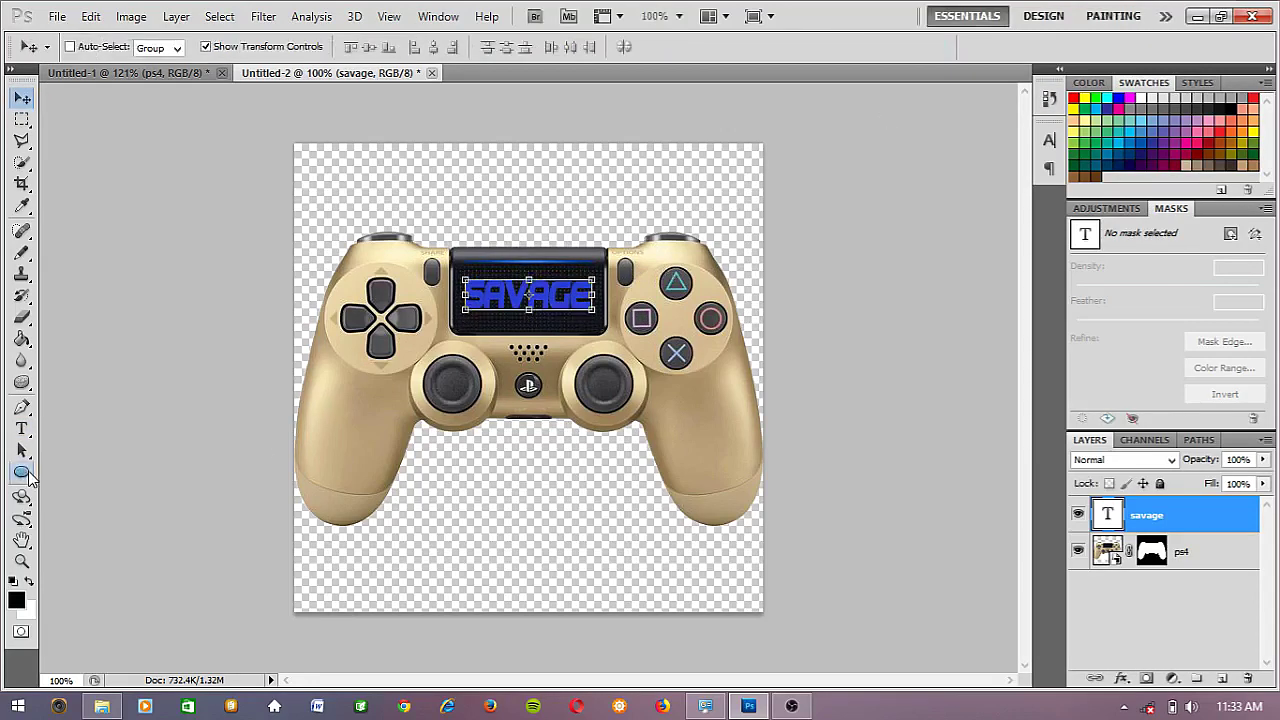
Draw a black rectangle with the Rectangle tool over the SAVAGE text on the touchpad
{"action": "right_click", "coordinate": [28, 478]}
{"action": "left_click", "coordinate": [70, 468]}
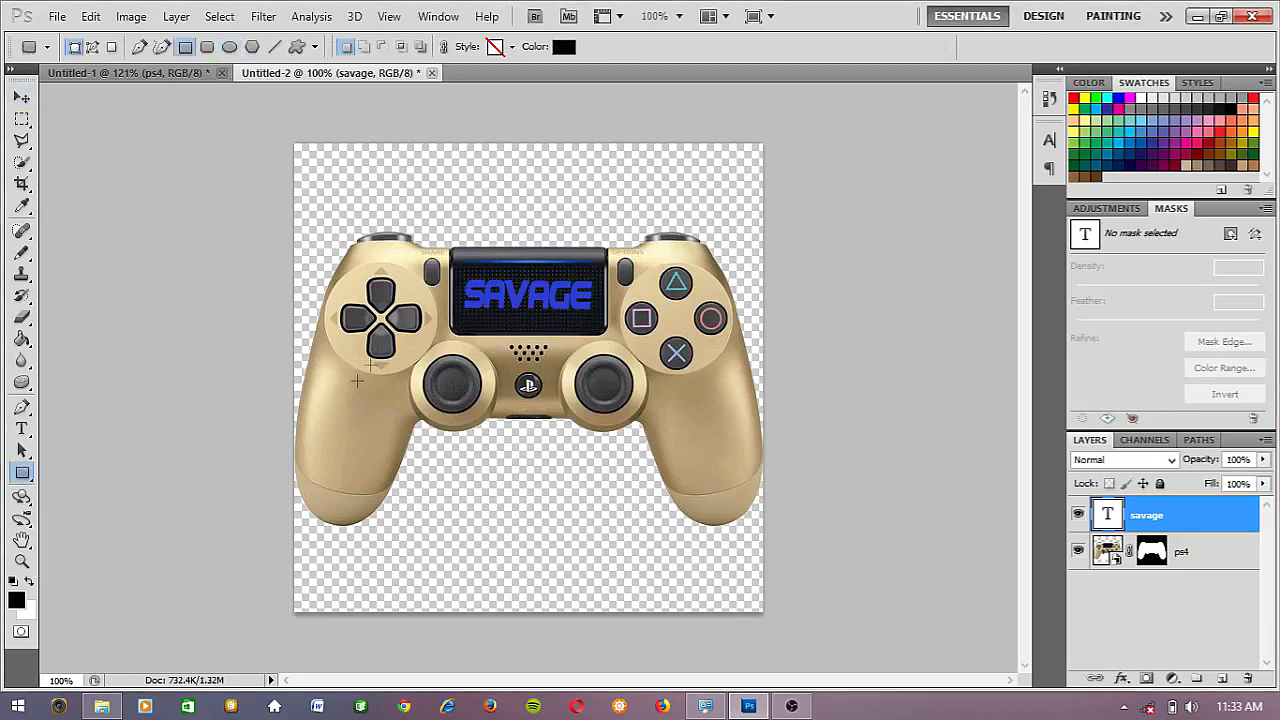
{"action": "left_click_drag", "start_coordinate": [462, 273], "coordinate": [596, 310]}
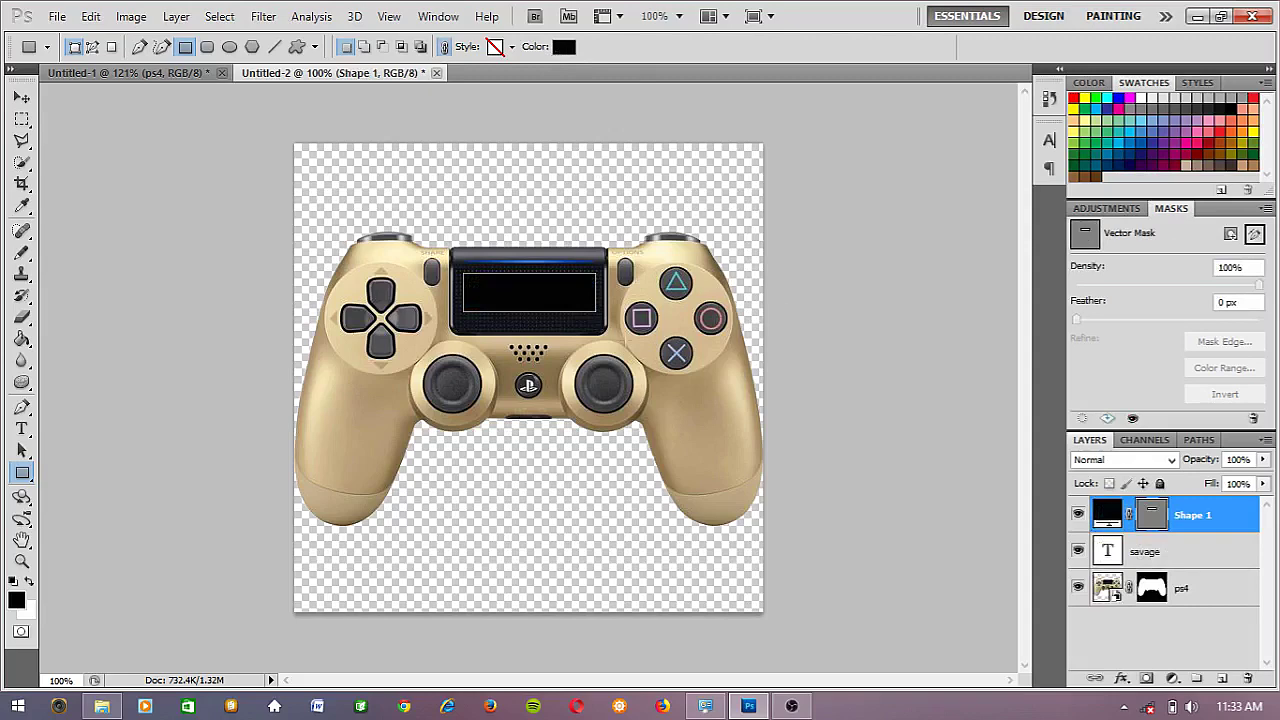
Add a Stroke layer style to the black rectangle and set the stroke colour to white
{"action": "right_click", "coordinate": [1190, 516]}
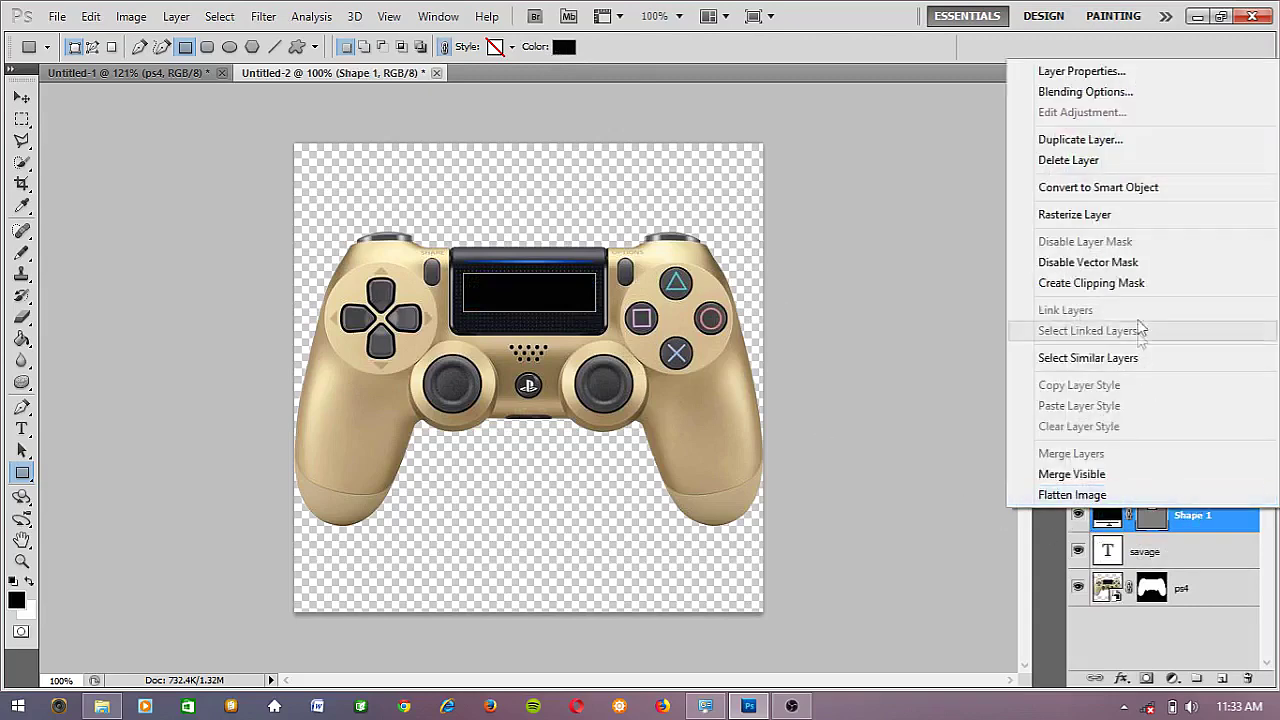
{"action": "left_click", "coordinate": [1085, 91]}
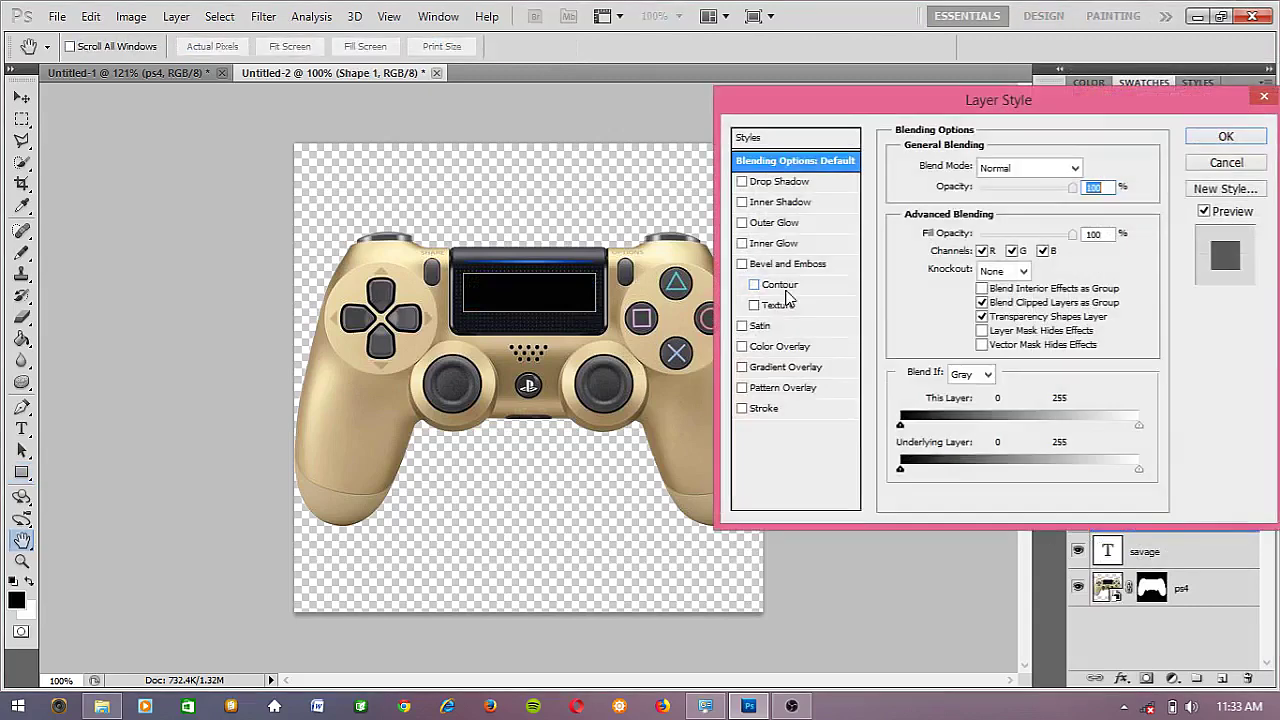
{"action": "left_click", "coordinate": [766, 410]}
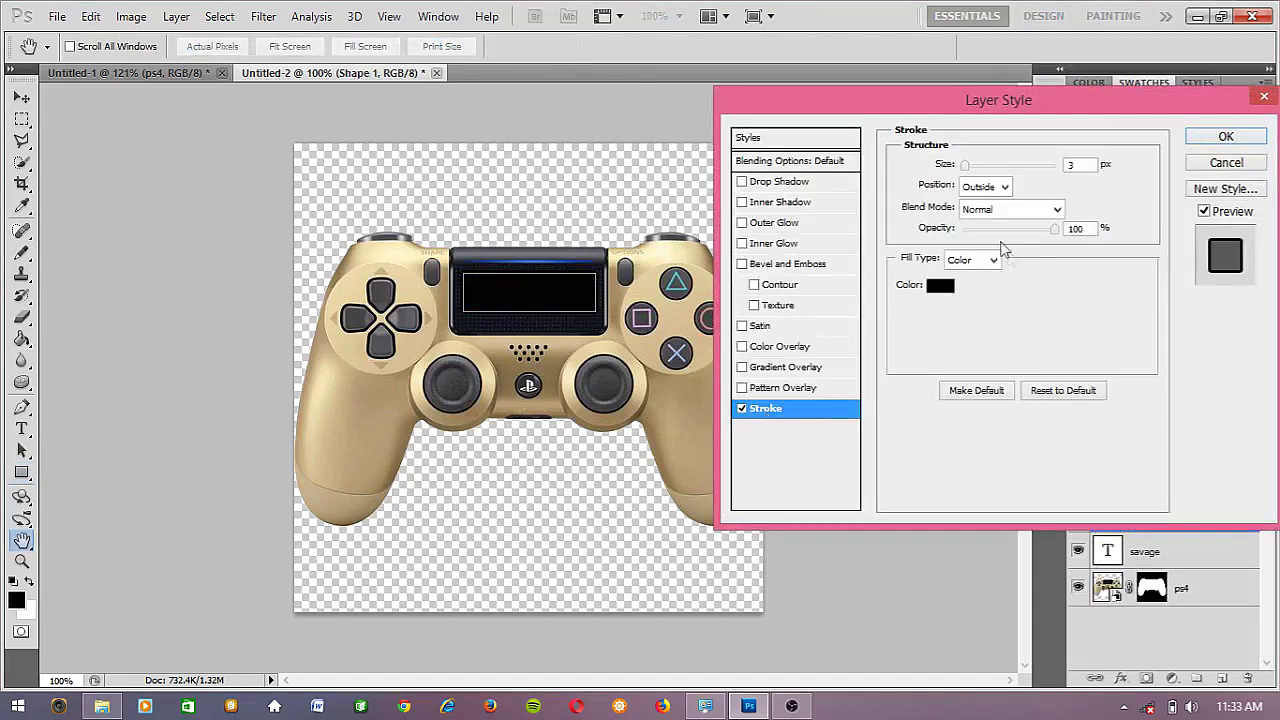
{"action": "left_click", "coordinate": [786, 163]}
{"action": "left_click", "coordinate": [1180, 146]}
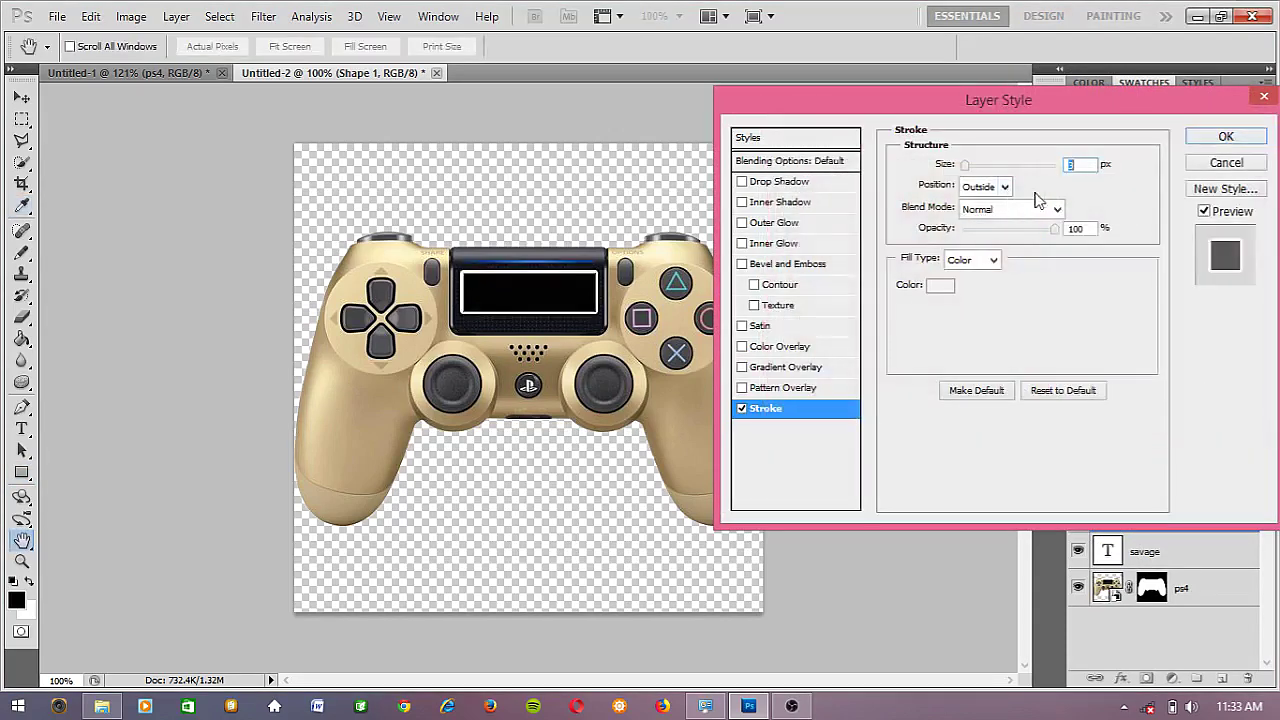
Set the black rectangle's stroke position to Inside and its size to 4 px, and apply the layer style
{"action": "left_click", "coordinate": [1004, 186]}
{"action": "left_click", "coordinate": [990, 220]}
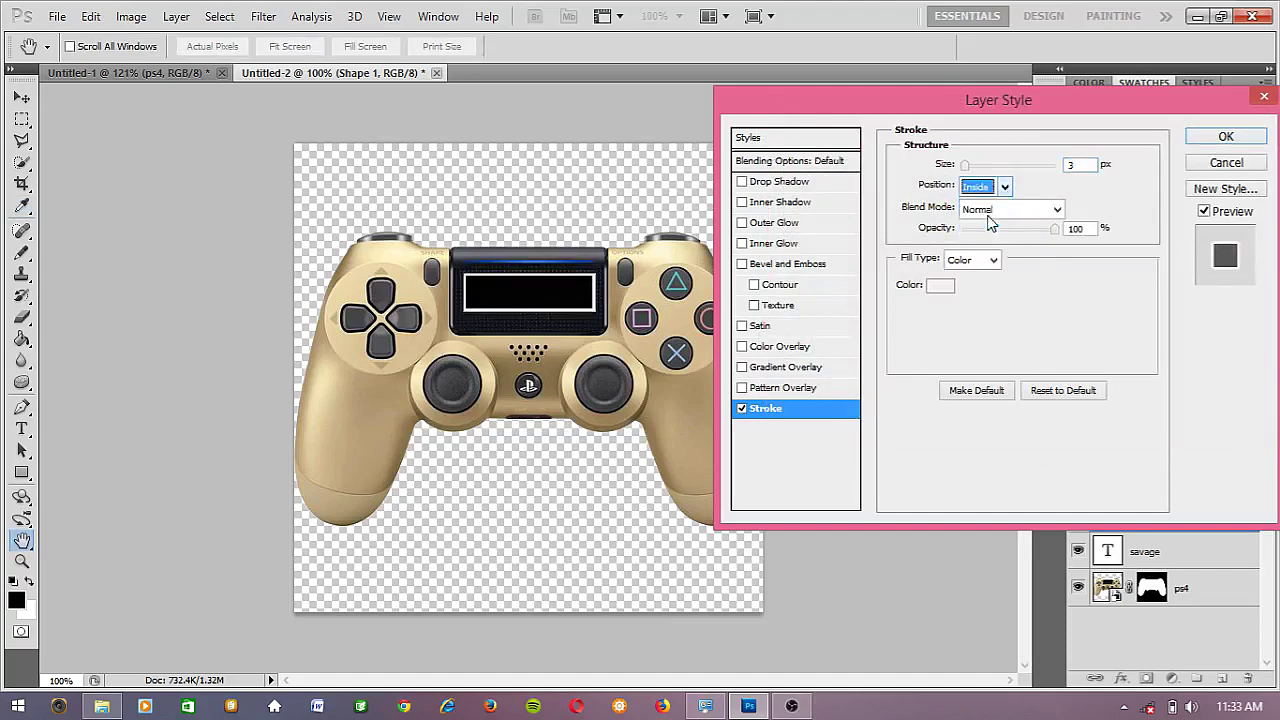
{"action": "left_click", "coordinate": [1087, 166]}
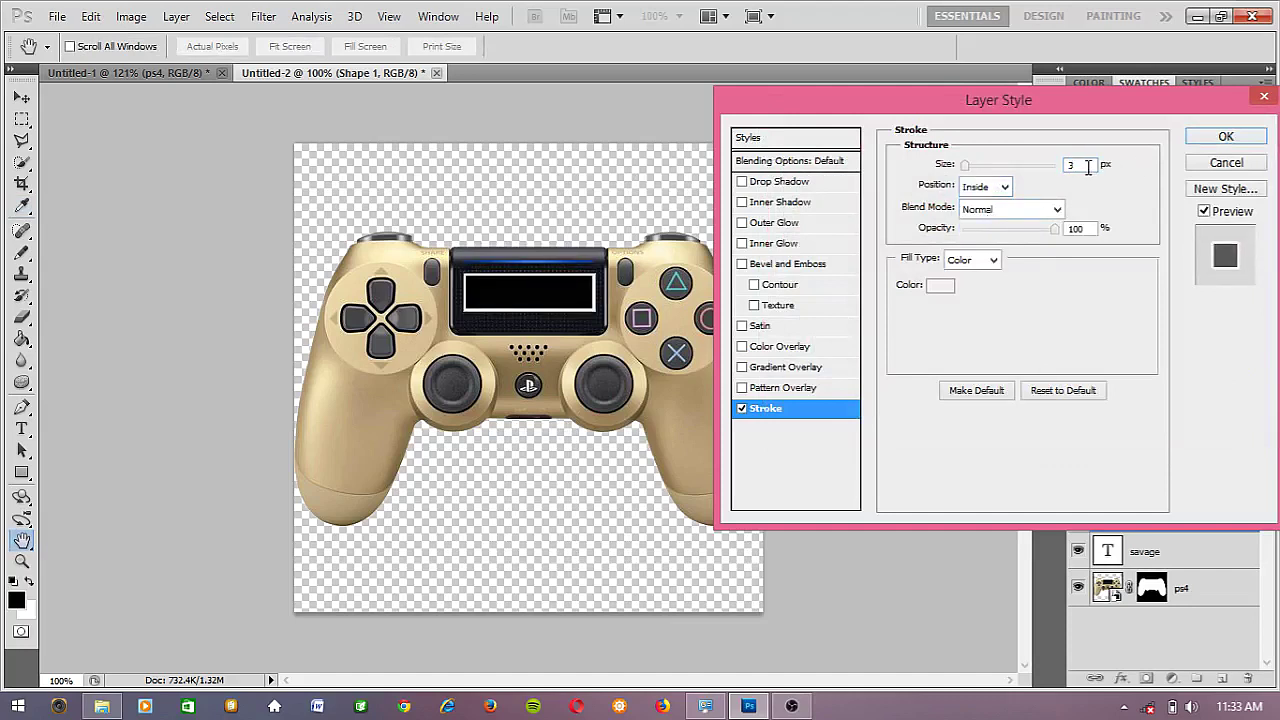
{"action": "key", "text": "Up"}
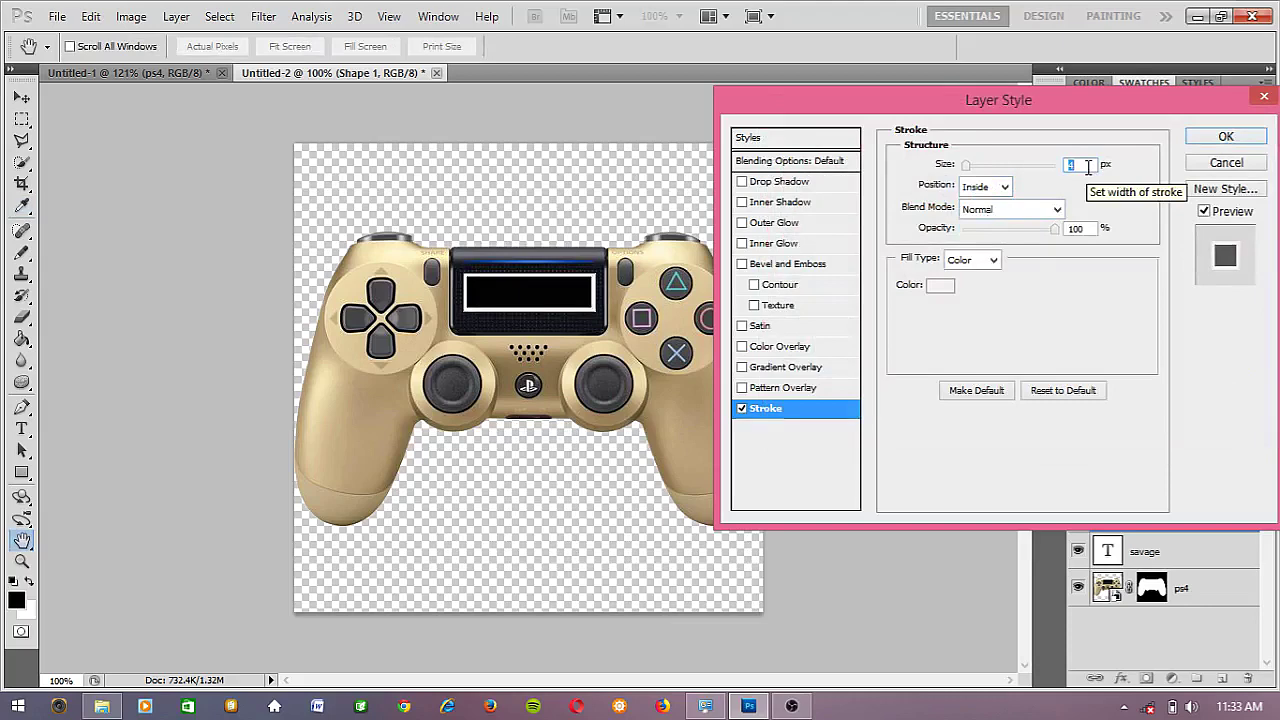
{"action": "left_click", "coordinate": [1226, 136]}
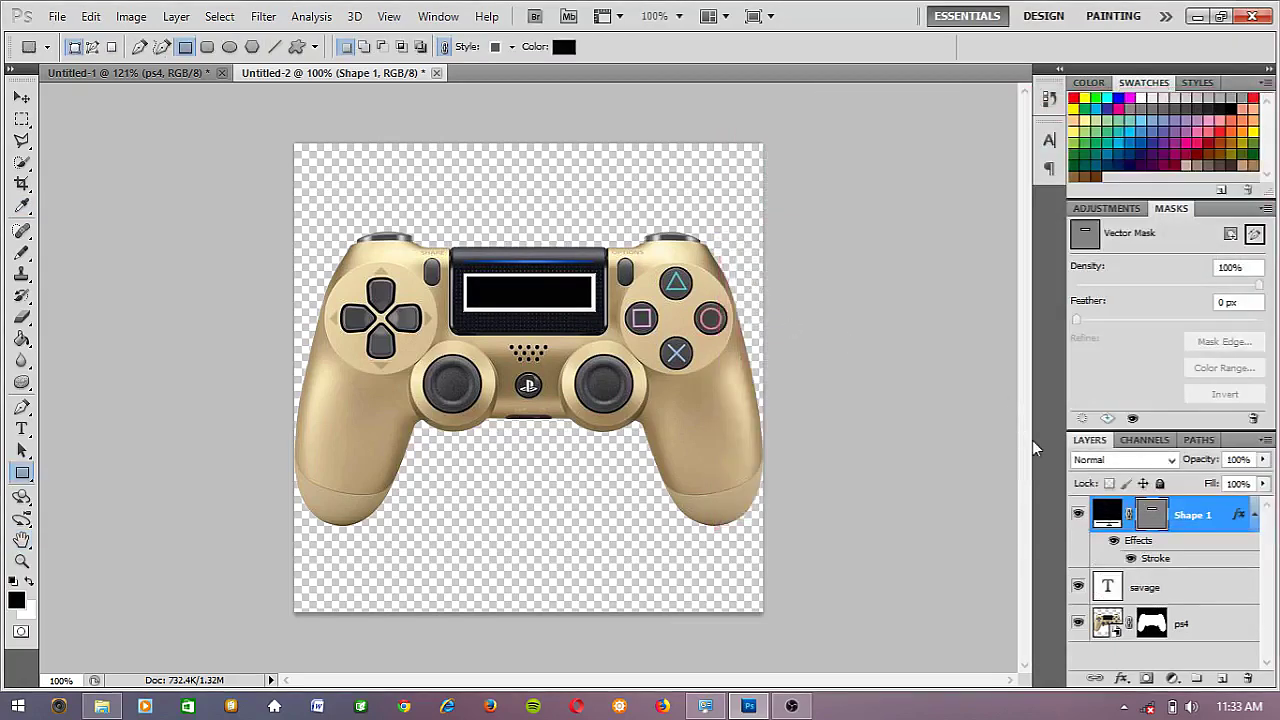
Place the Shape 1 layer beneath the savage text layer and activate the Move tool
{"action": "left_click_drag", "start_coordinate": [1192, 516], "coordinate": [1184, 597]}
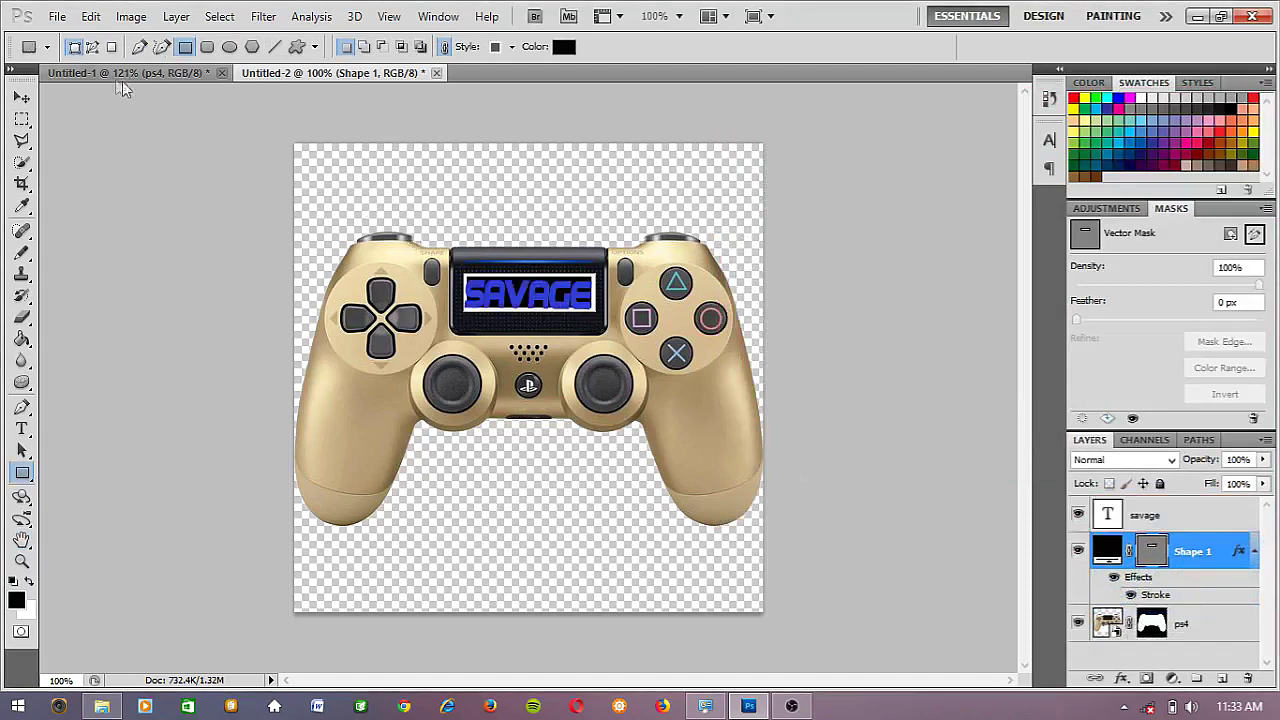
{"action": "left_click", "coordinate": [22, 97]}
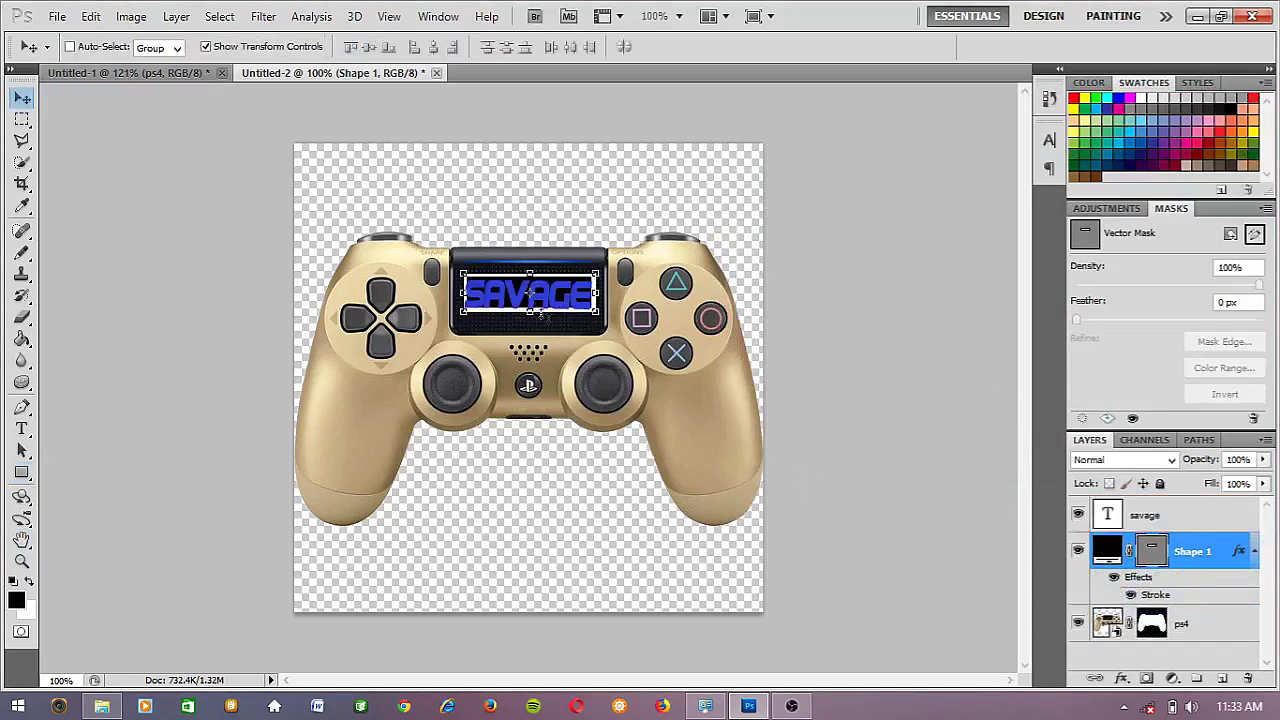
{"action": "scroll", "coordinate": [538, 318], "scroll_direction": "up", "scroll_amount": 4}
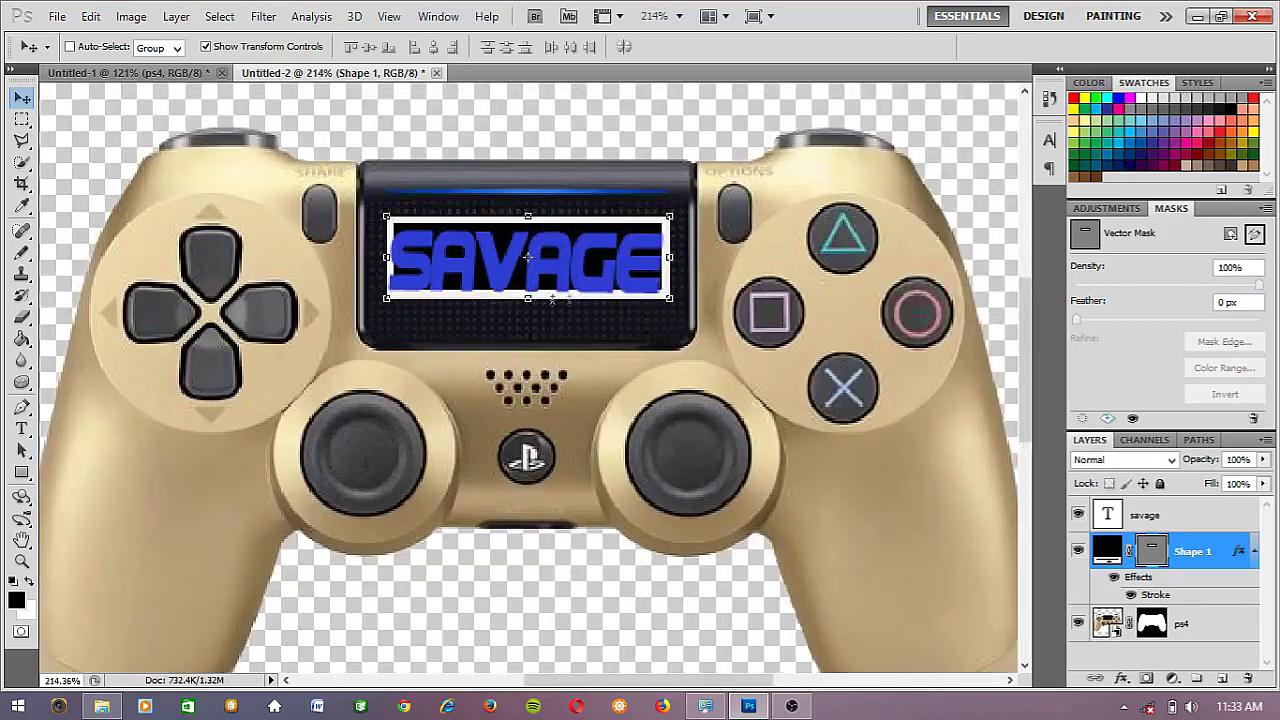
{"action": "left_click", "coordinate": [667, 256]}
{"action": "left_click_drag", "start_coordinate": [667, 256], "coordinate": [662, 256]}
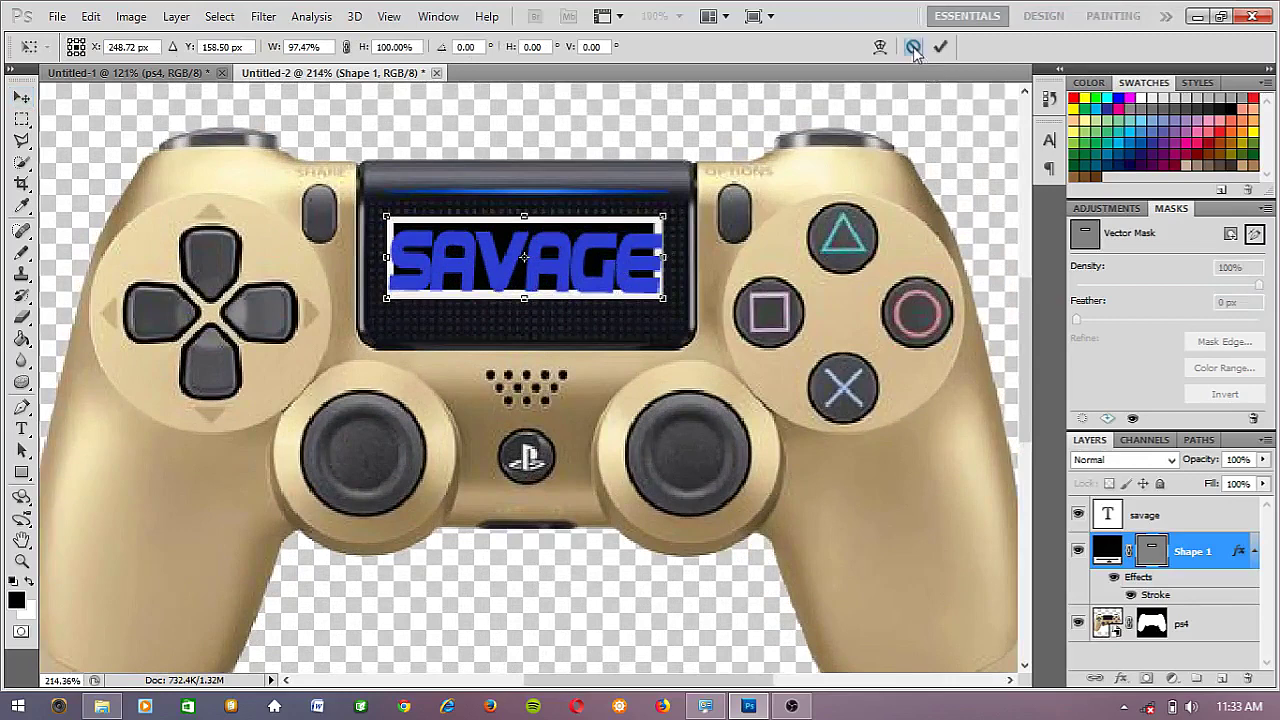
{"action": "left_click", "coordinate": [913, 47]}
Scale the savage text to about 95% width and 78% height, centre it inside the white frame, and hide the transform controls
{"action": "left_click", "coordinate": [1168, 520]}
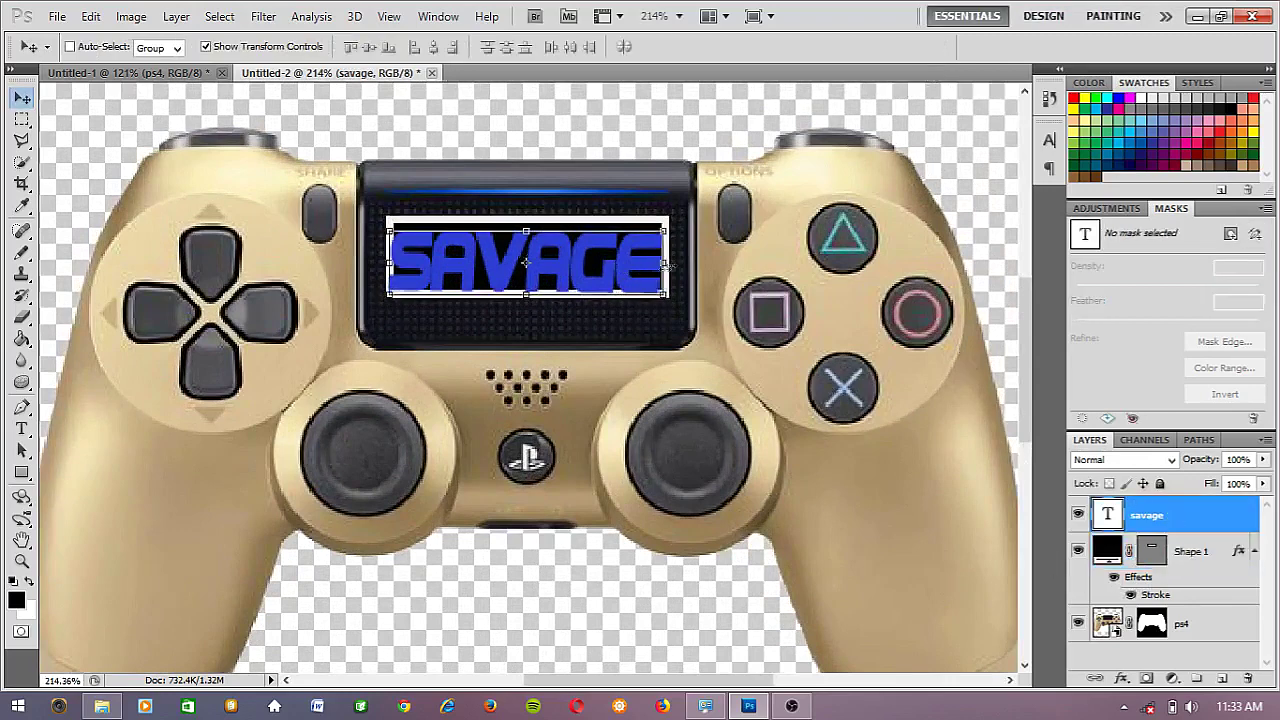
{"action": "left_click_drag", "start_coordinate": [667, 264], "coordinate": [649, 264]}
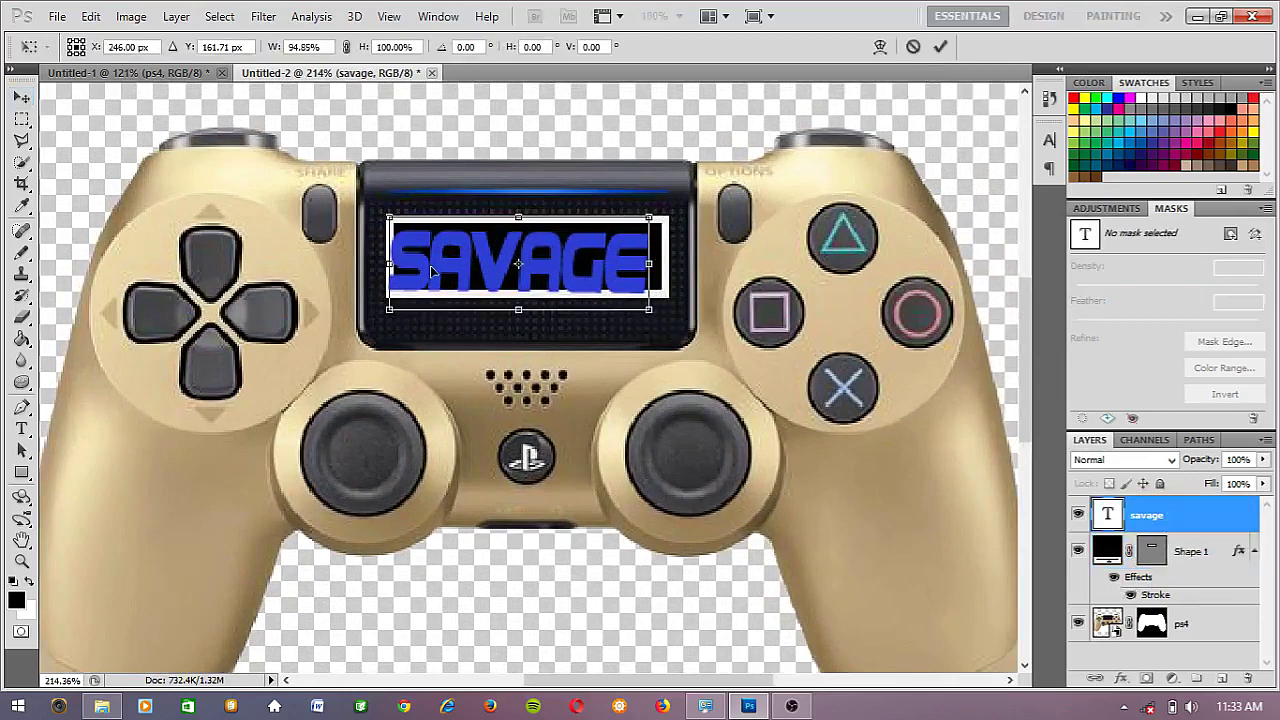
{"action": "key", "text": "Right"}
{"action": "key", "text": "Right"}
{"action": "key", "text": "Right"}
{"action": "key", "text": "Right"}
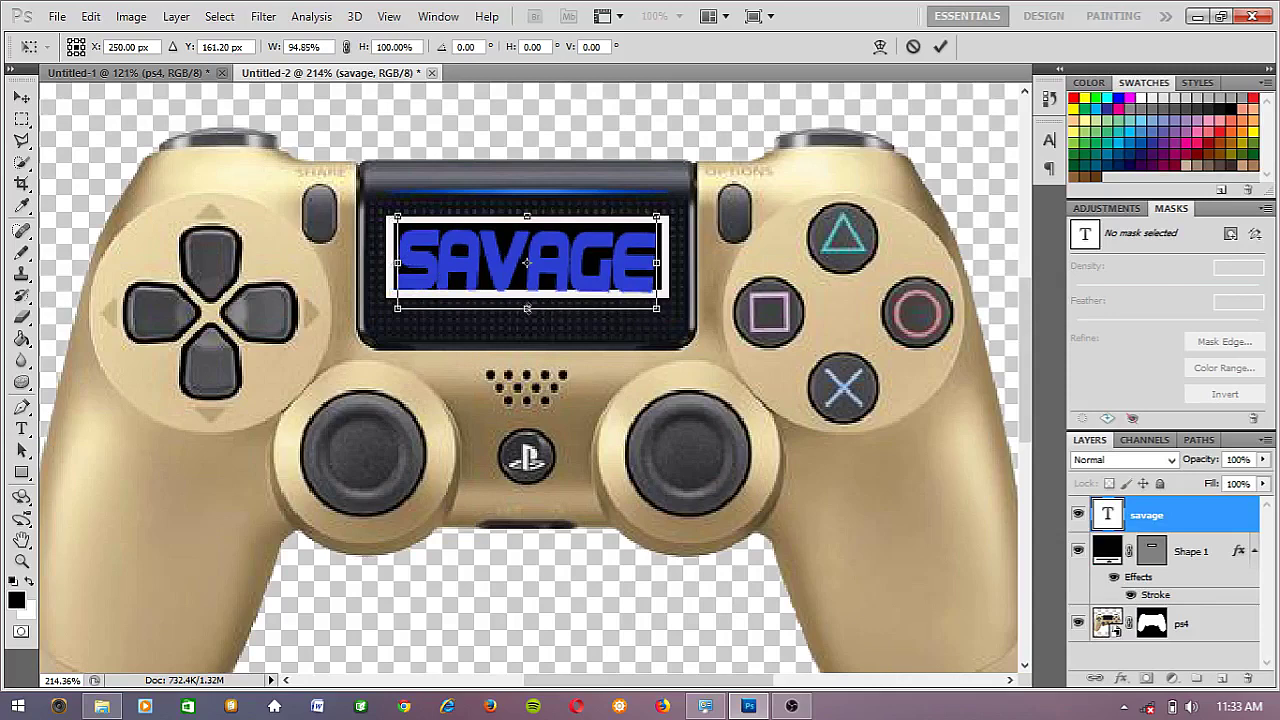
{"action": "left_click_drag", "start_coordinate": [527, 309], "coordinate": [527, 297]}
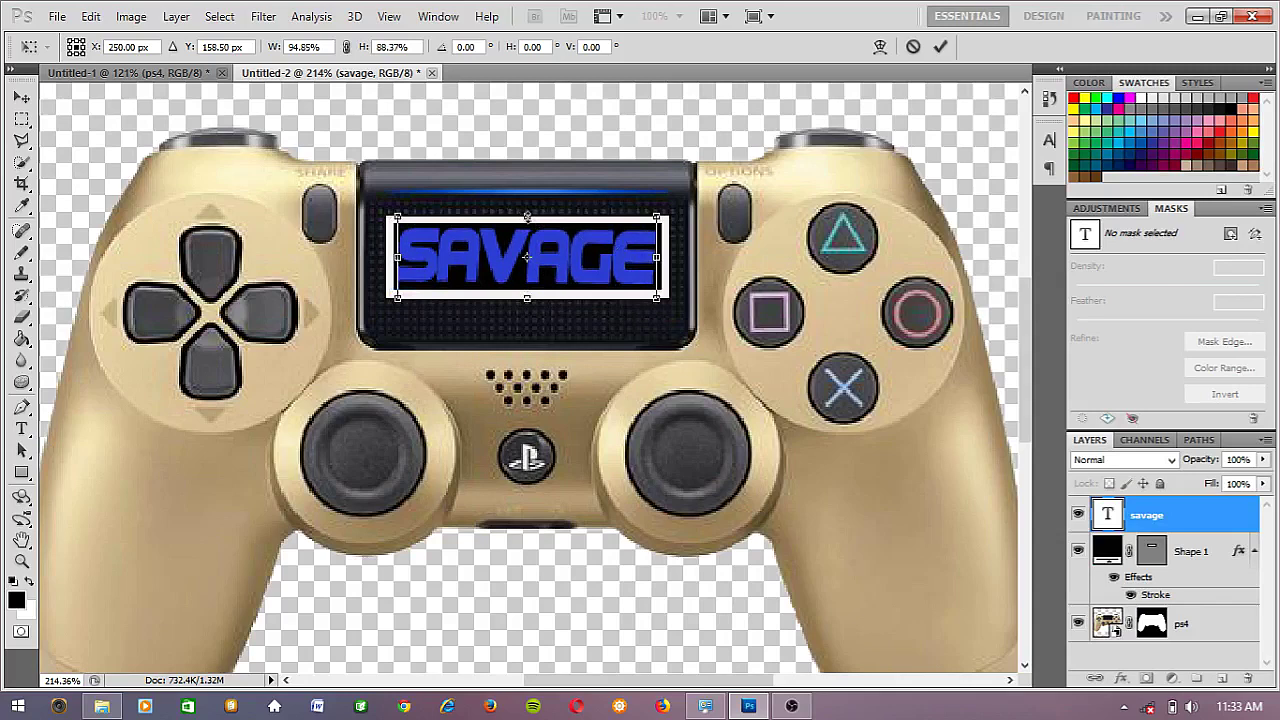
{"action": "left_click_drag", "start_coordinate": [527, 217], "coordinate": [527, 228]}
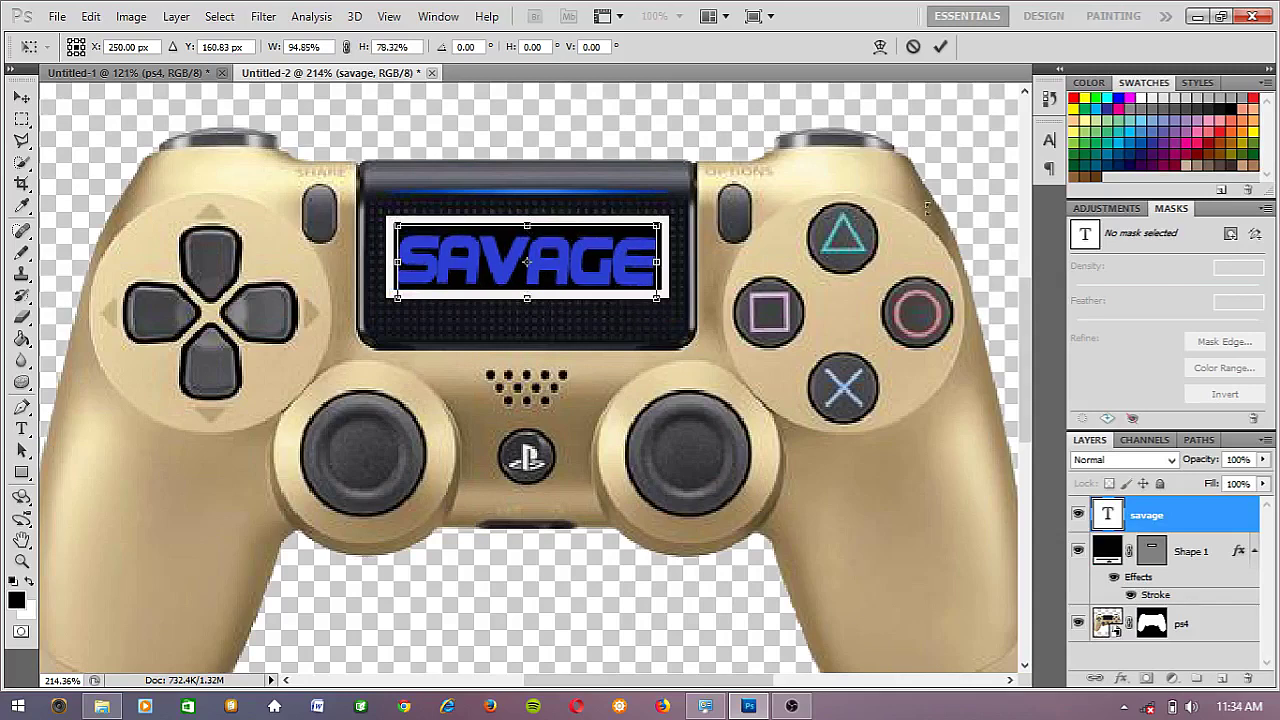
{"action": "left_click", "coordinate": [940, 49]}
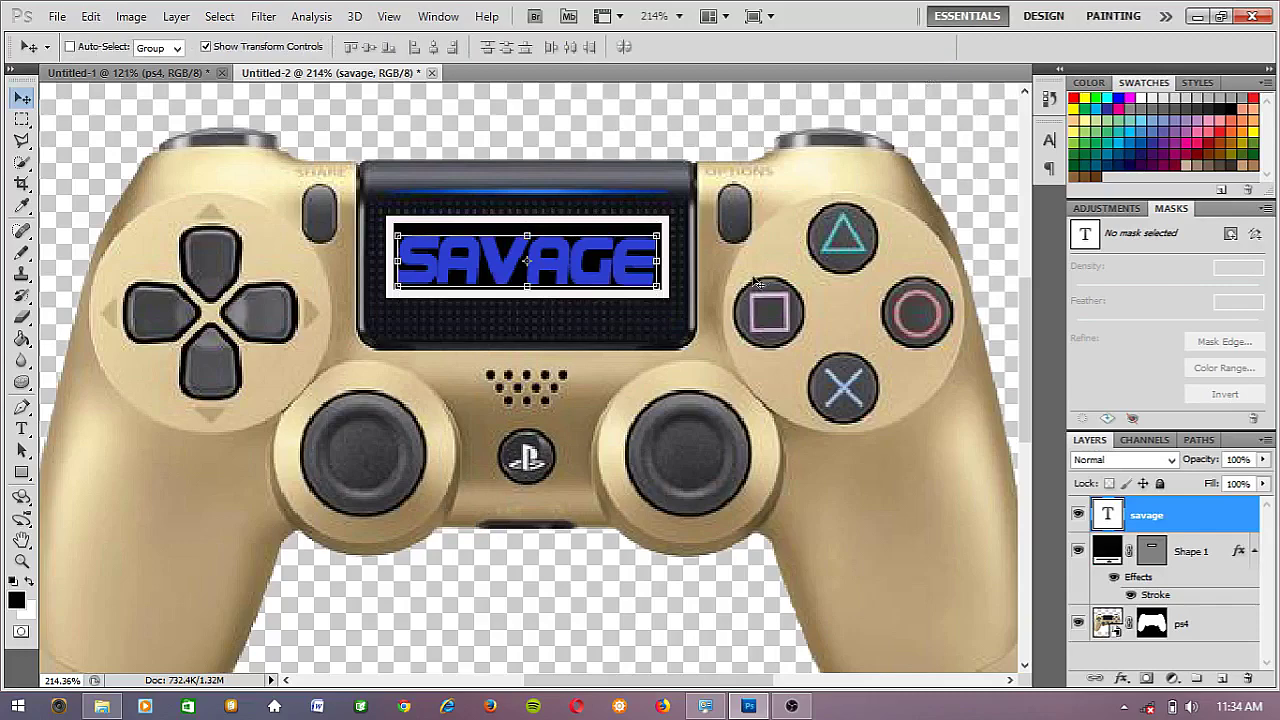
{"action": "left_click", "coordinate": [238, 47]}
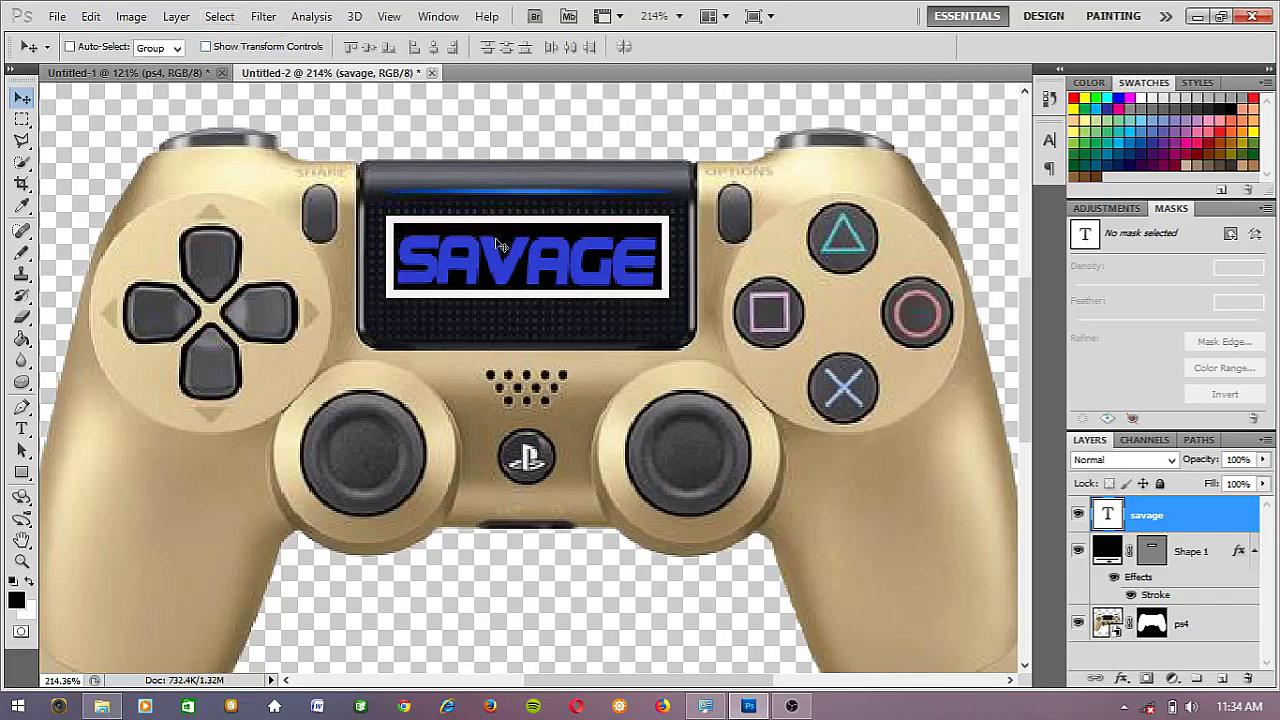
Set the opacity of the savage text and Shape 1 layers together to 60%
{"action": "scroll", "coordinate": [500, 245], "scroll_direction": "down", "scroll_amount": 3}
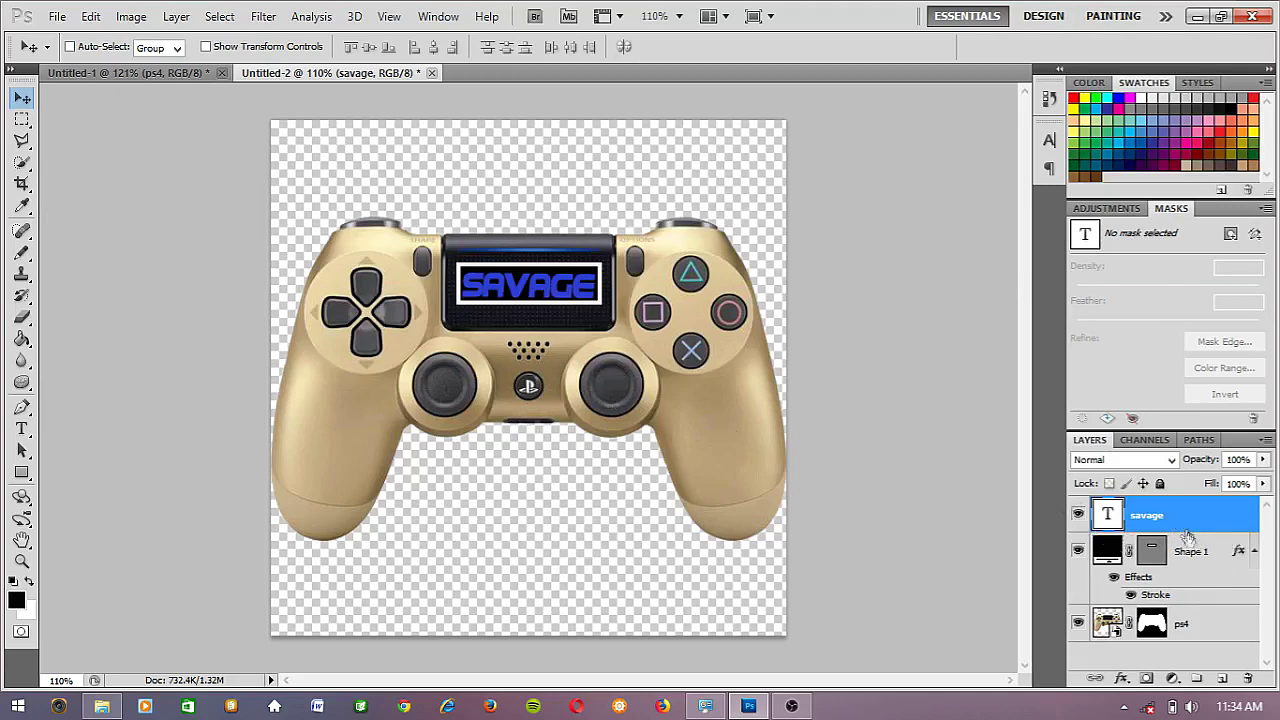
{"action": "left_click", "coordinate": [1195, 553], "text": "shift"}
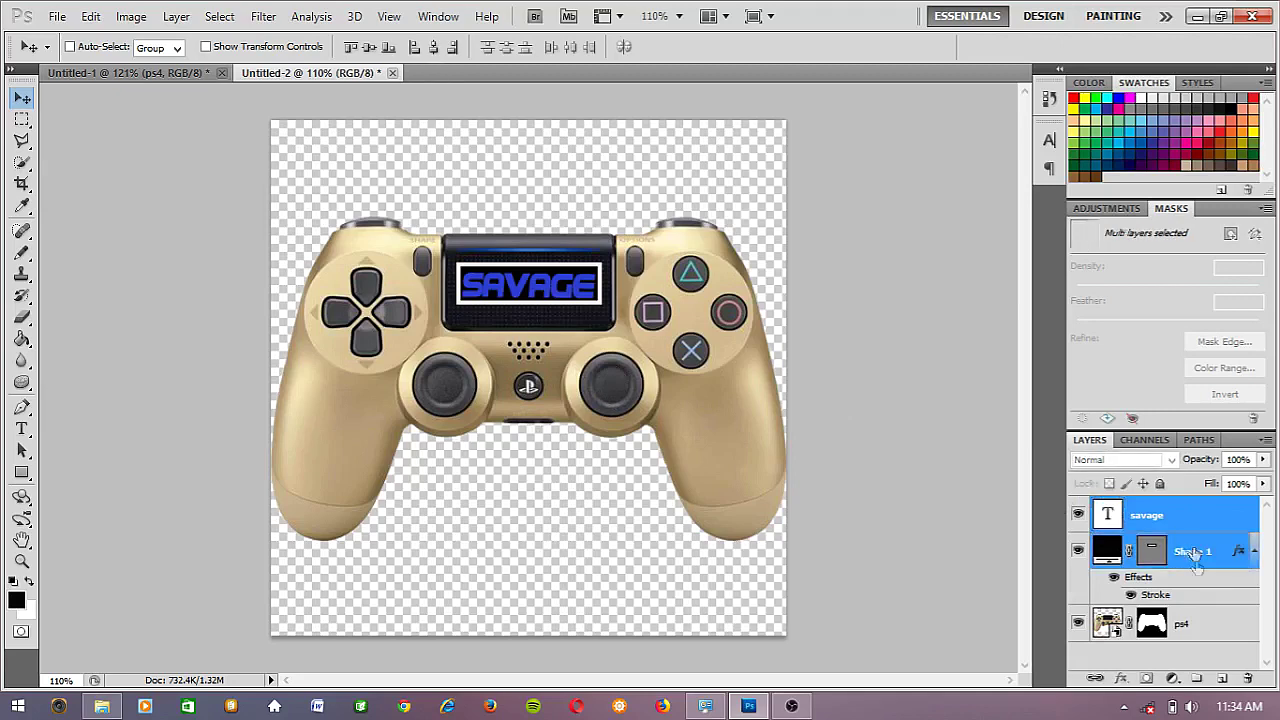
{"action": "left_click", "coordinate": [1249, 459]}
{"action": "type", "text": "0"}
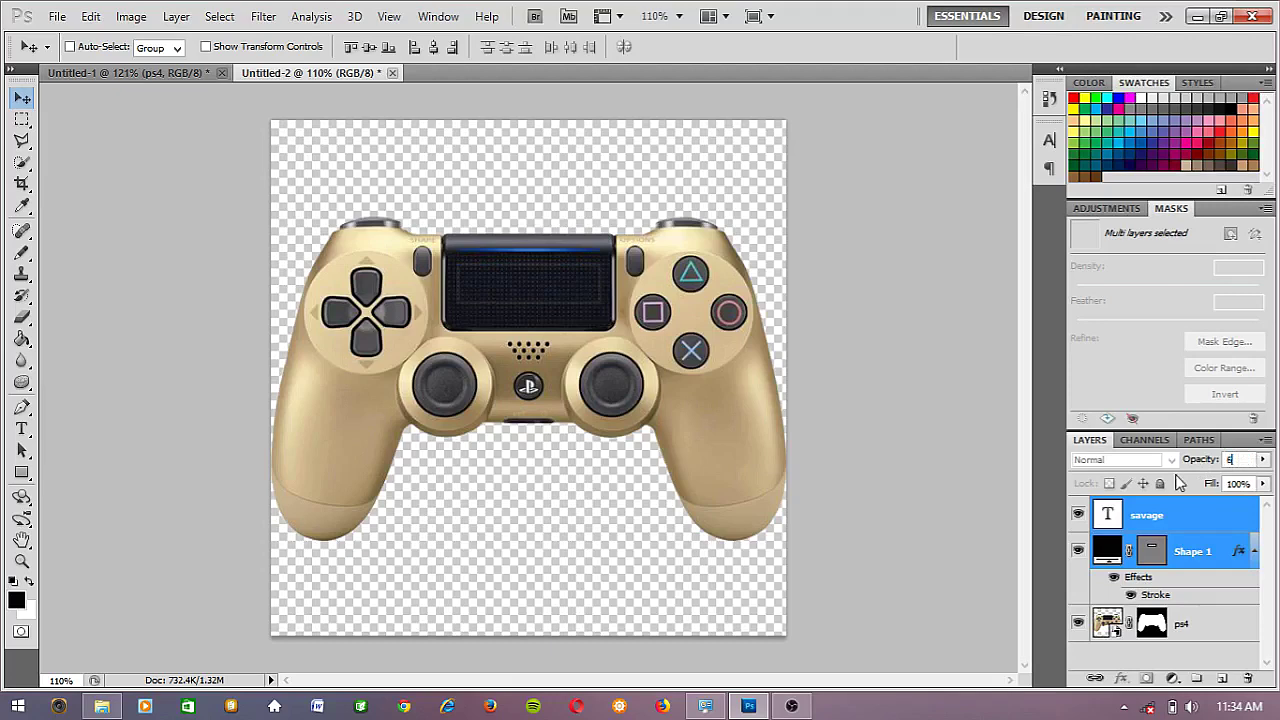
{"action": "type", "text": "0"}
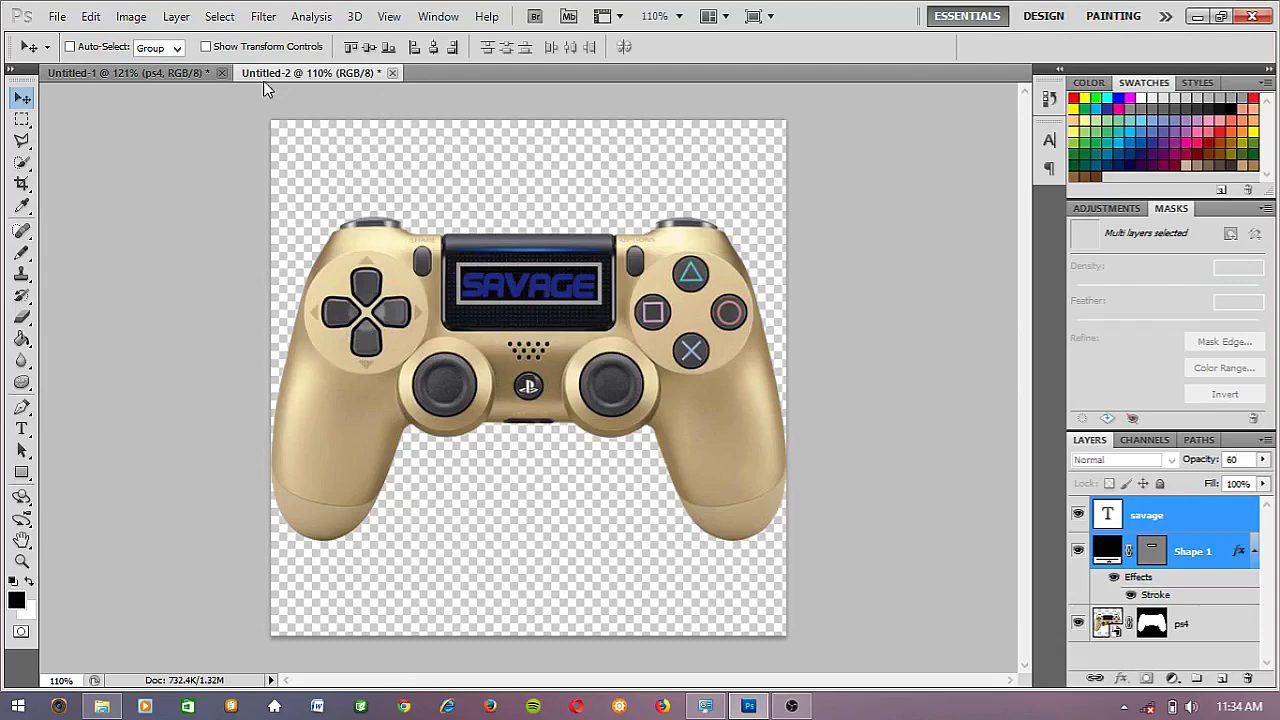
{"action": "key", "text": "Return"}
Save the image as ps4-1 in PNG format in the Thumbnails folder, without interlacing
{"action": "key", "text": "ctrl+s"}
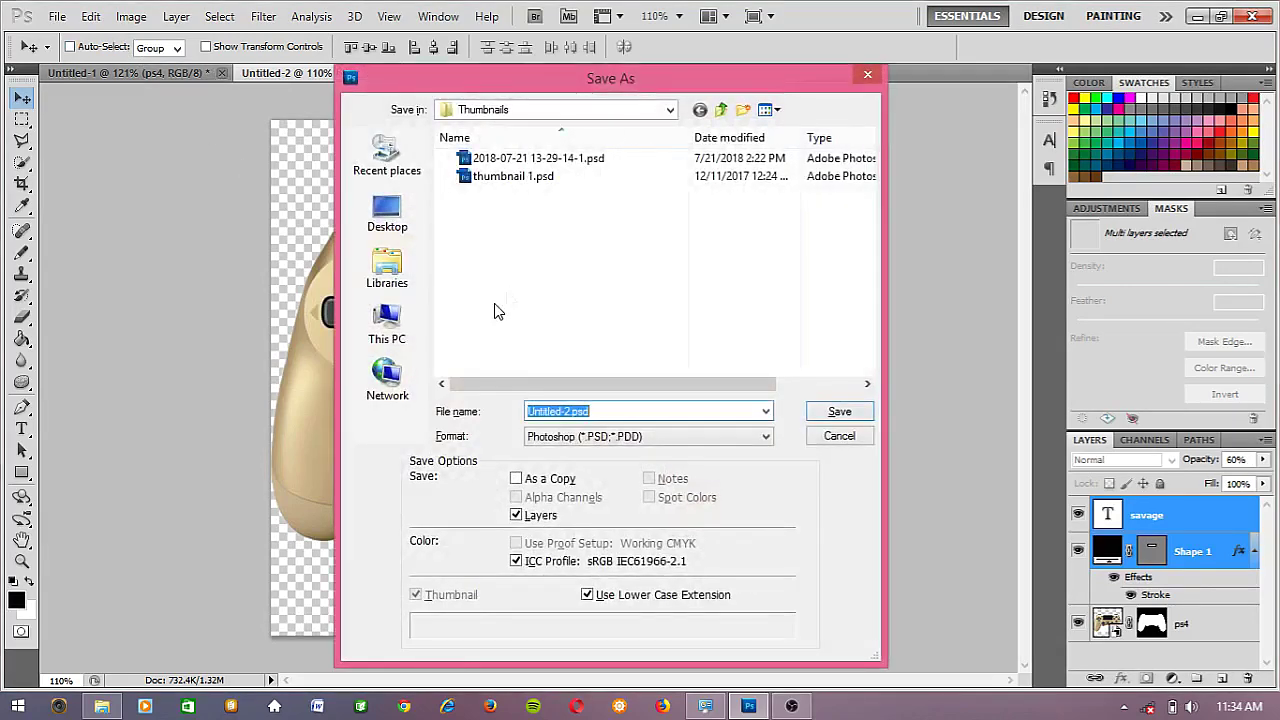
{"action": "type", "text": "ps"}
{"action": "type", "text": "d"}
{"action": "type", "text": "4-1"}
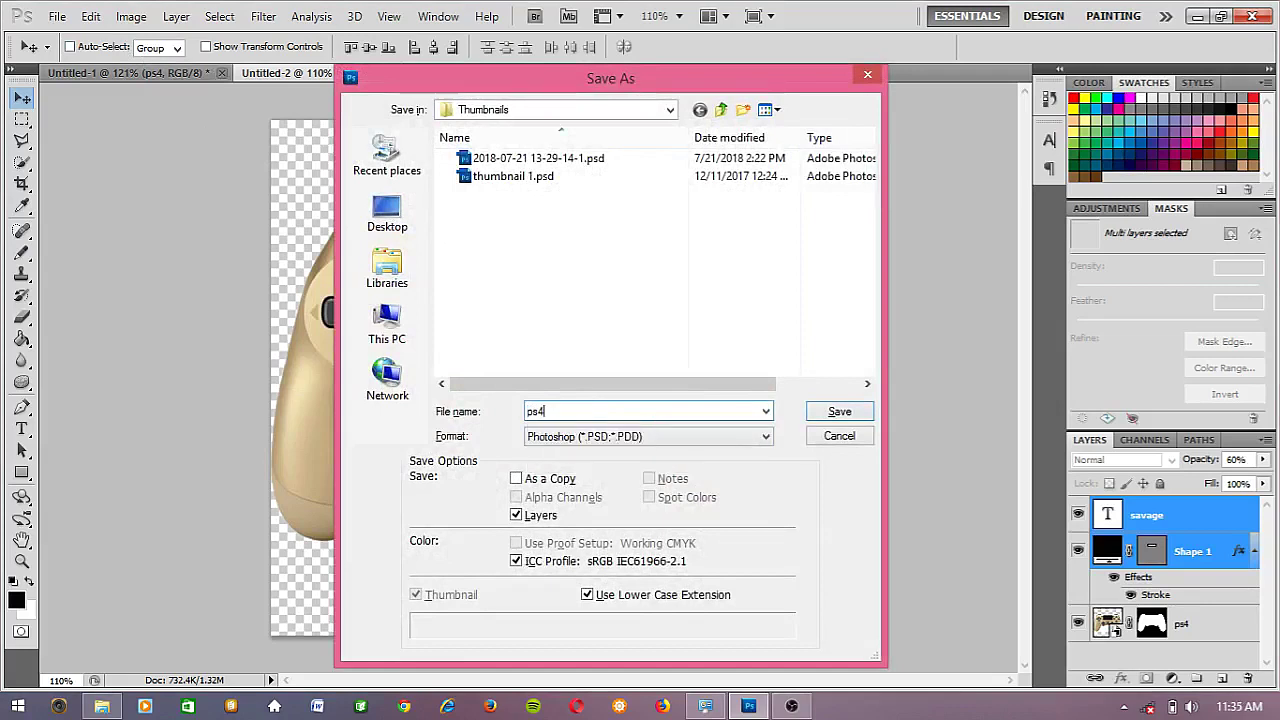
{"action": "left_click", "coordinate": [720, 438]}
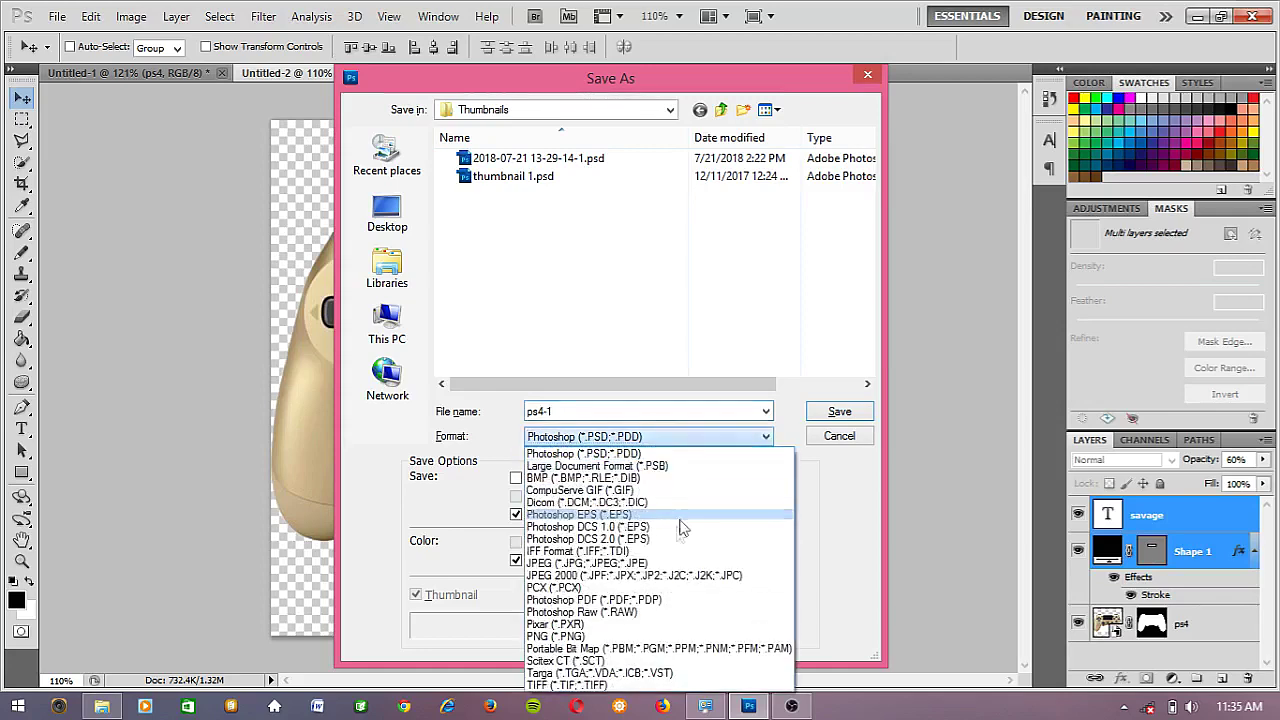
{"action": "left_click", "coordinate": [558, 636]}
{"action": "left_click", "coordinate": [839, 411]}
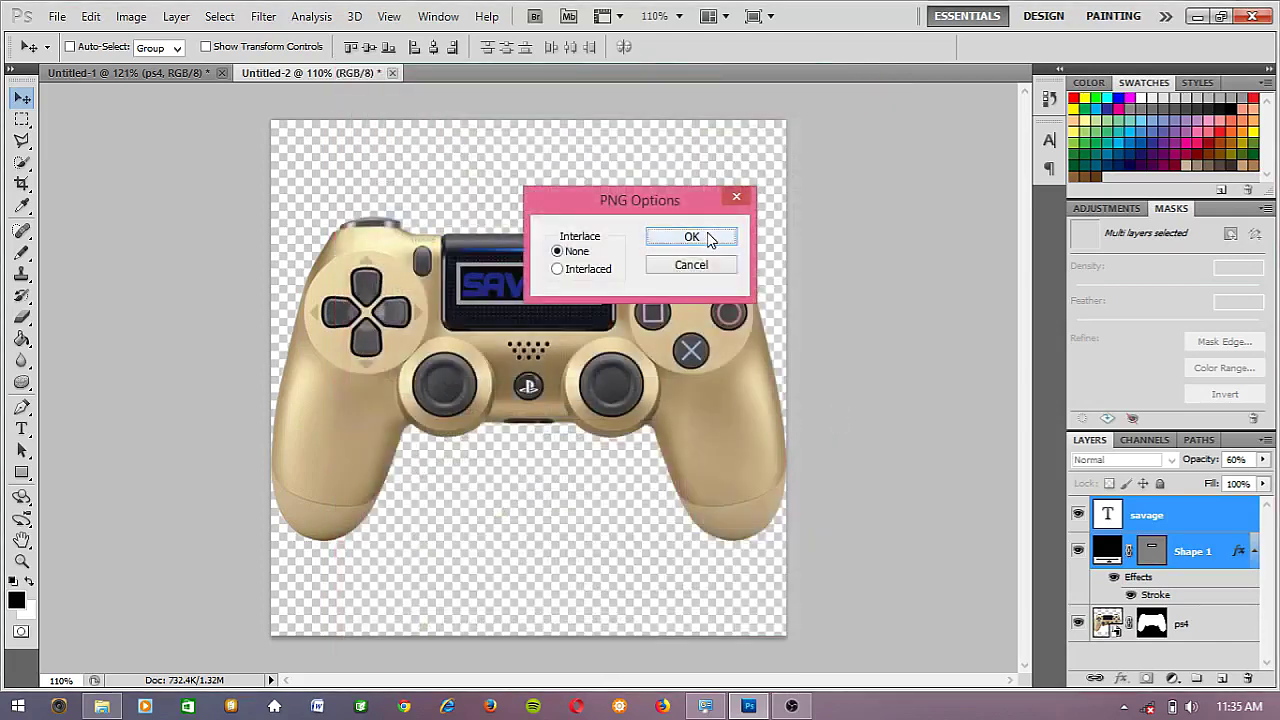
{"action": "left_click", "coordinate": [720, 237]}
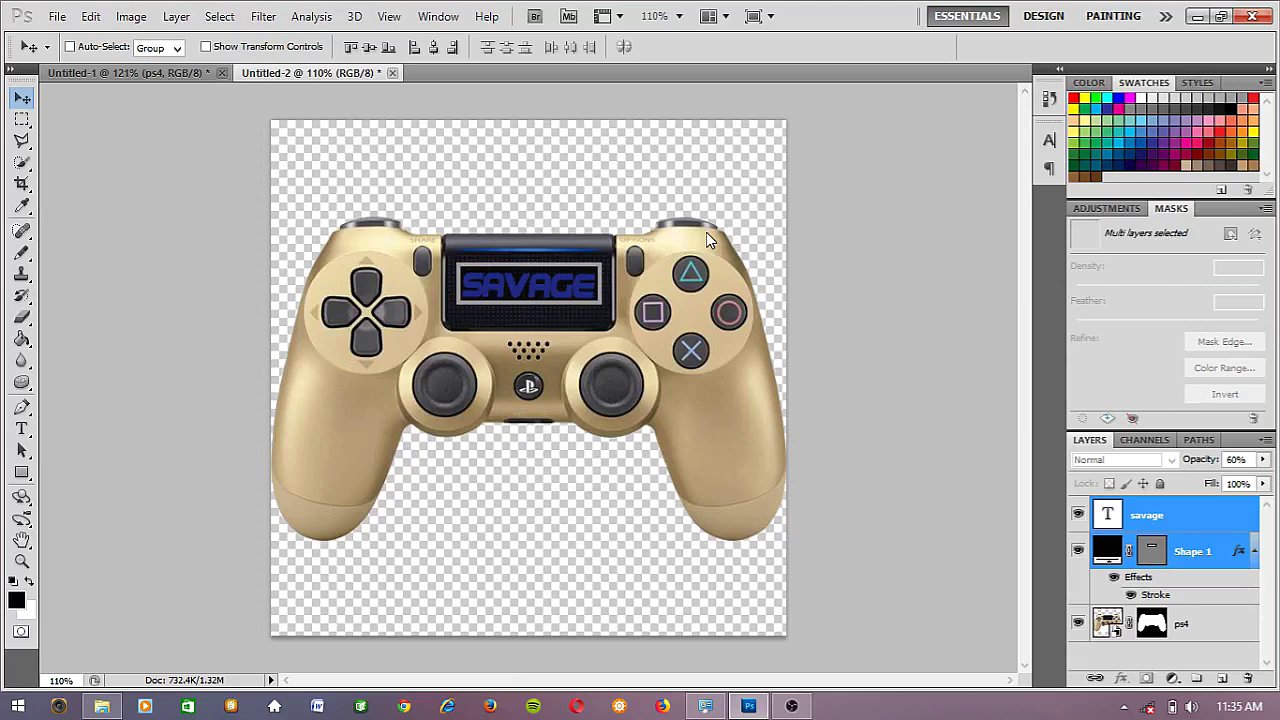
Switch to File Explorer and open ps4-1.png from the Thumbnails folder to view the exported controller
{"action": "left_click", "coordinate": [101, 706]}
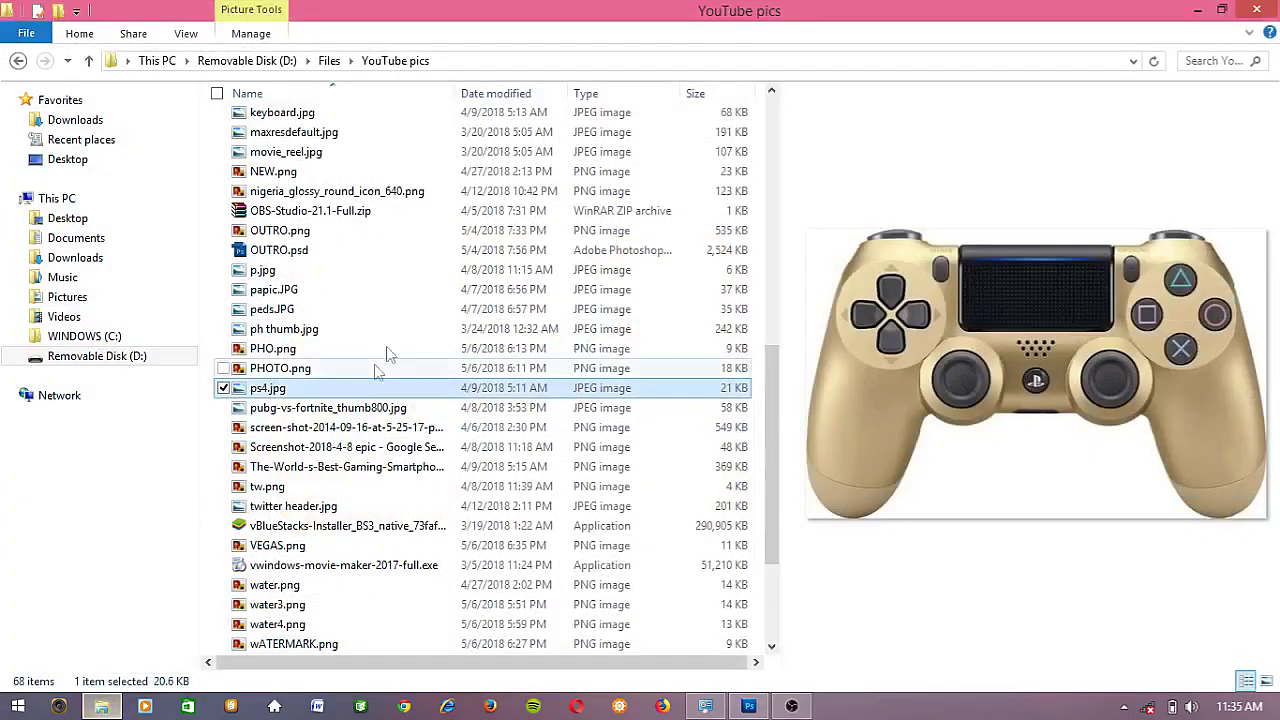
{"action": "left_click", "coordinate": [329, 61]}
{"action": "scroll", "coordinate": [490, 430], "scroll_direction": "down", "scroll_amount": 3}
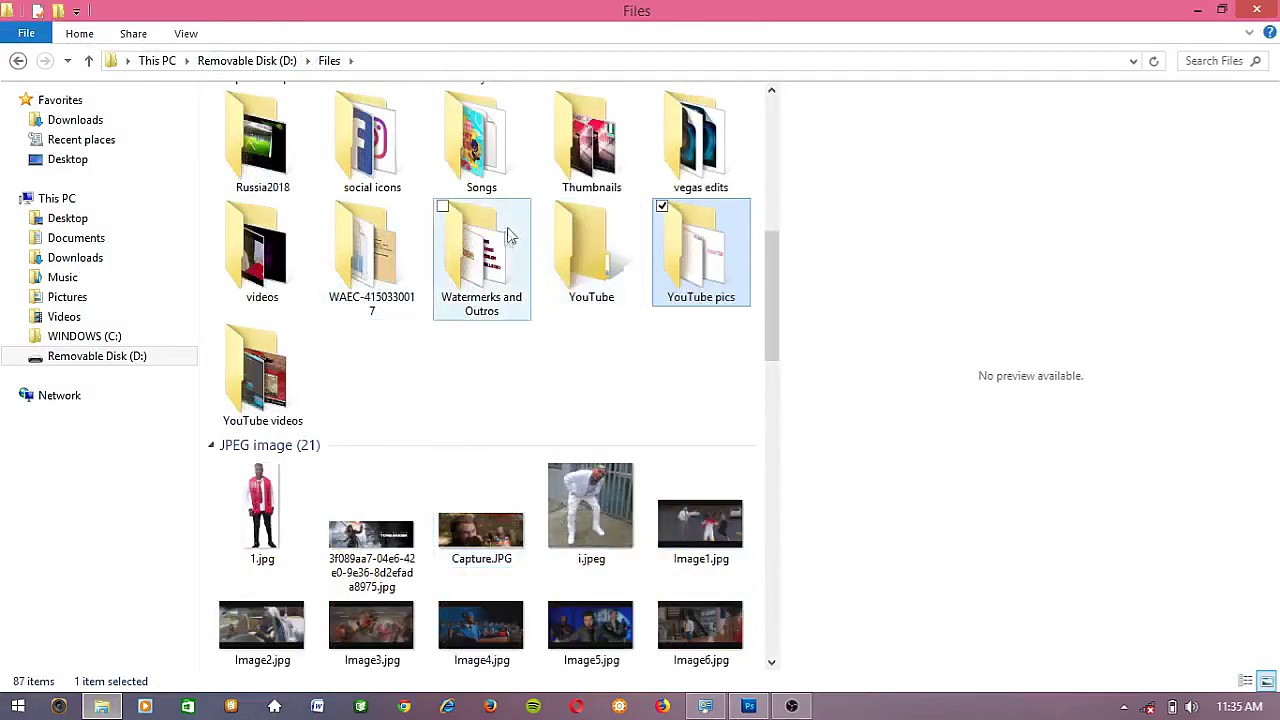
{"action": "double_click", "coordinate": [588, 135]}
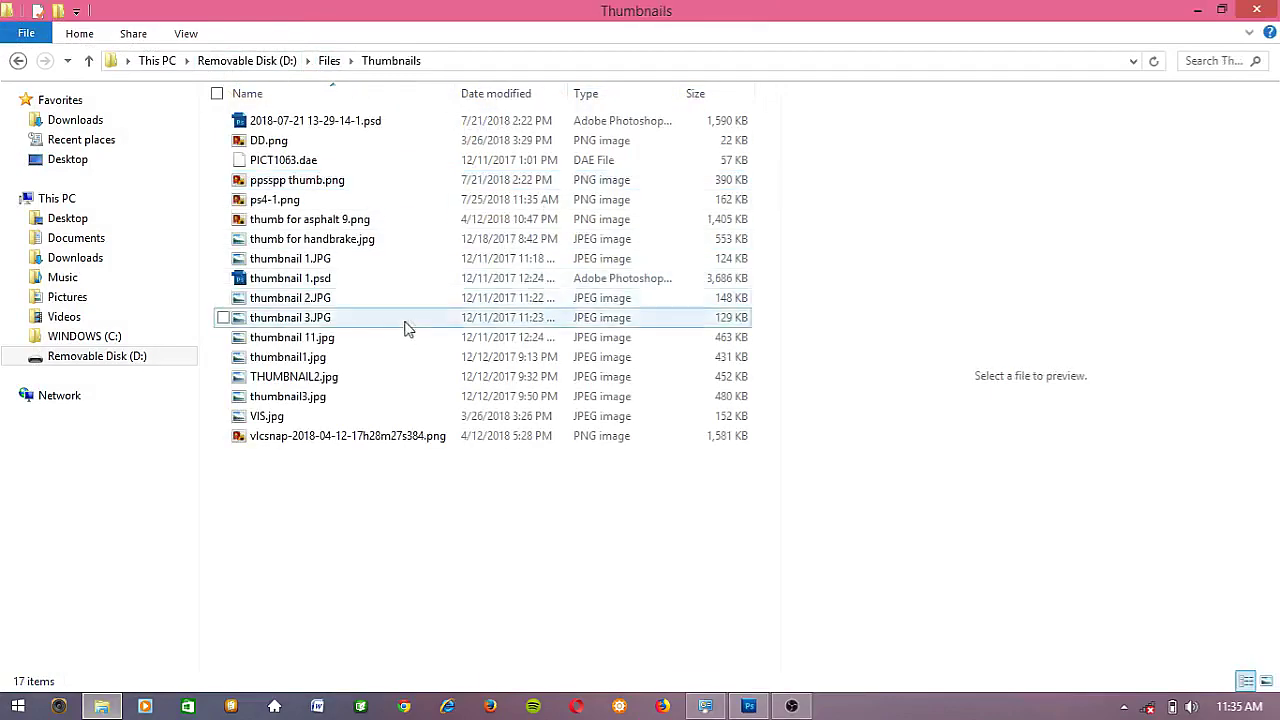
{"action": "double_click", "coordinate": [286, 200]}
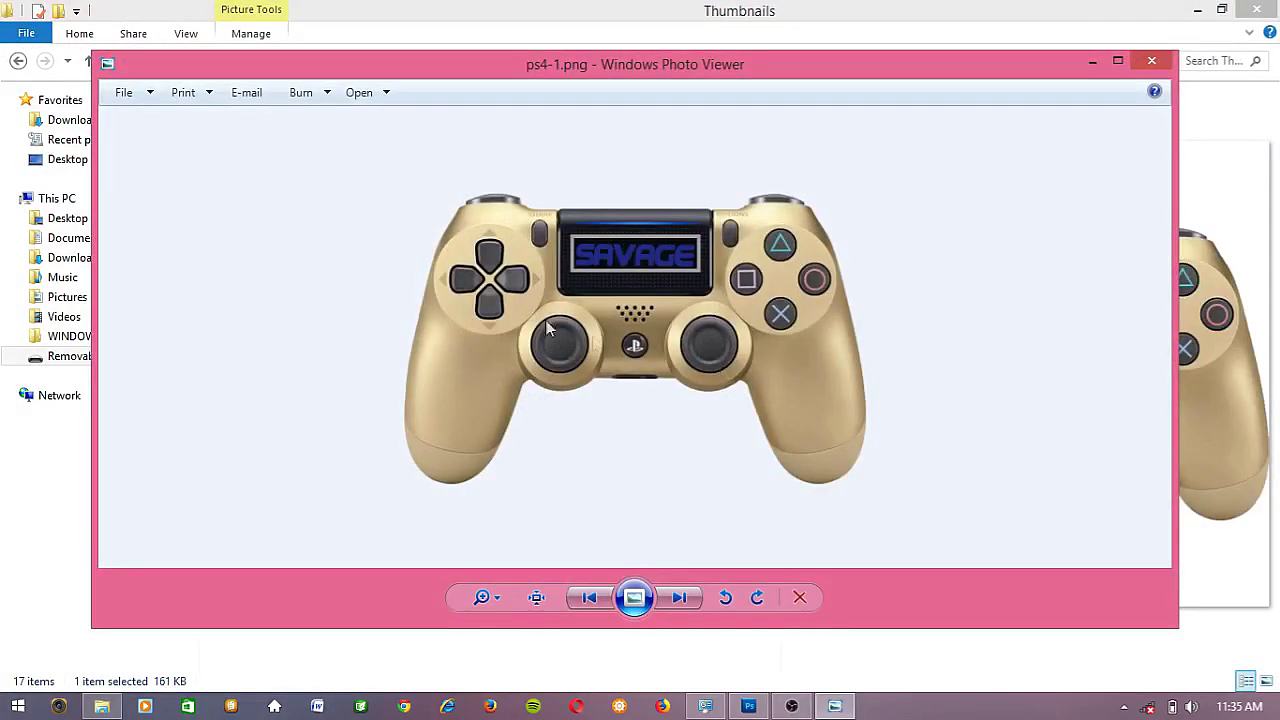